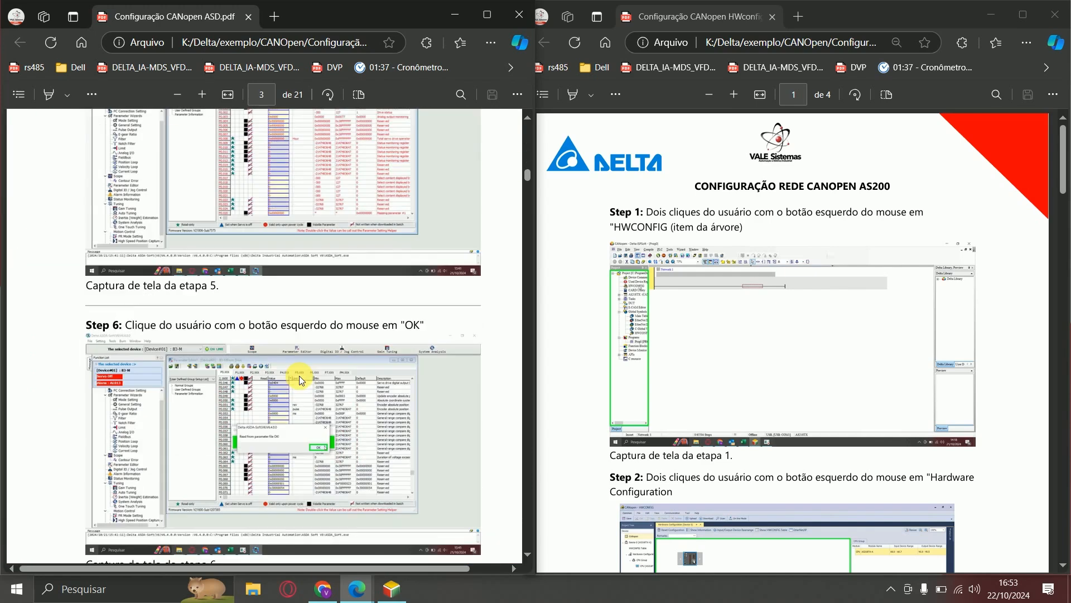
# Step: Look through the two PDF guides on CANopen configuration for the ASD servo and the AS200 HWCONFIG
pyautogui.scroll(20, 299, 376)
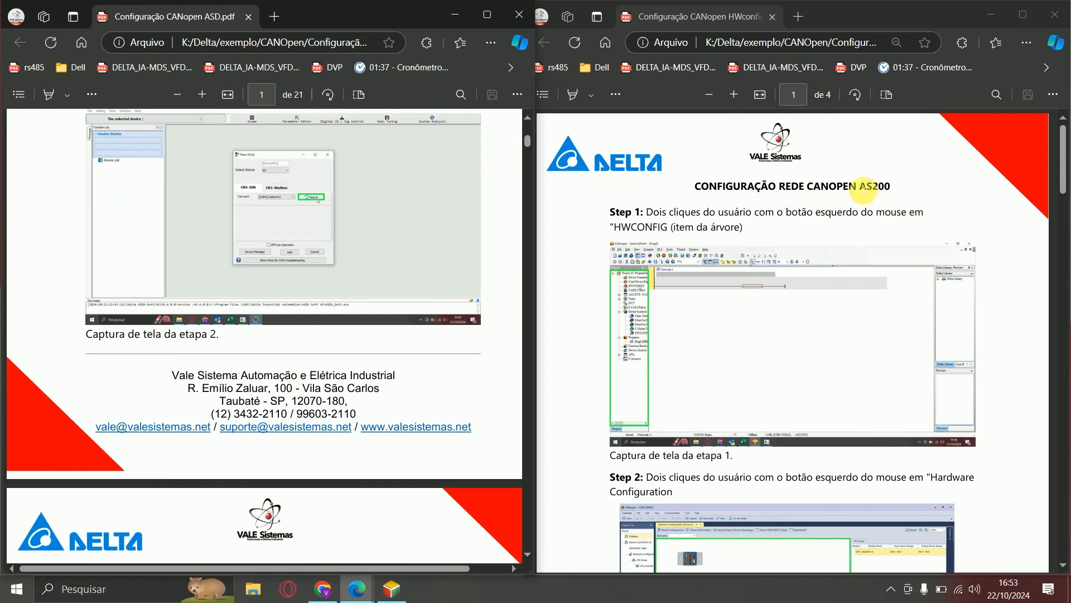
pyautogui.moveTo(862, 190); pyautogui.dragTo(890, 189)
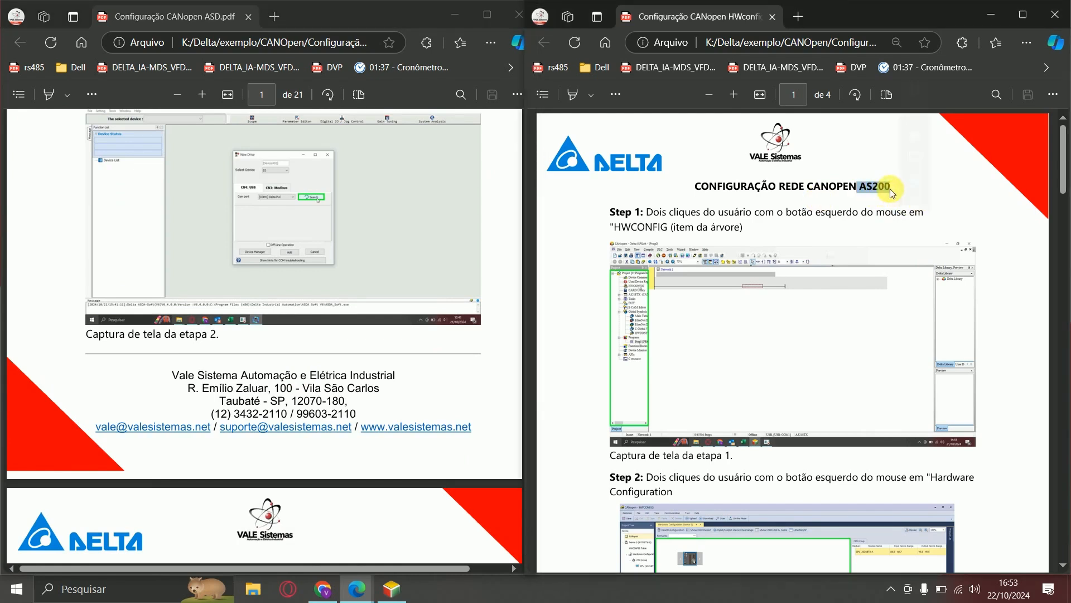
pyautogui.click(972, 330)
pyautogui.scroll(-7, 866, 270)
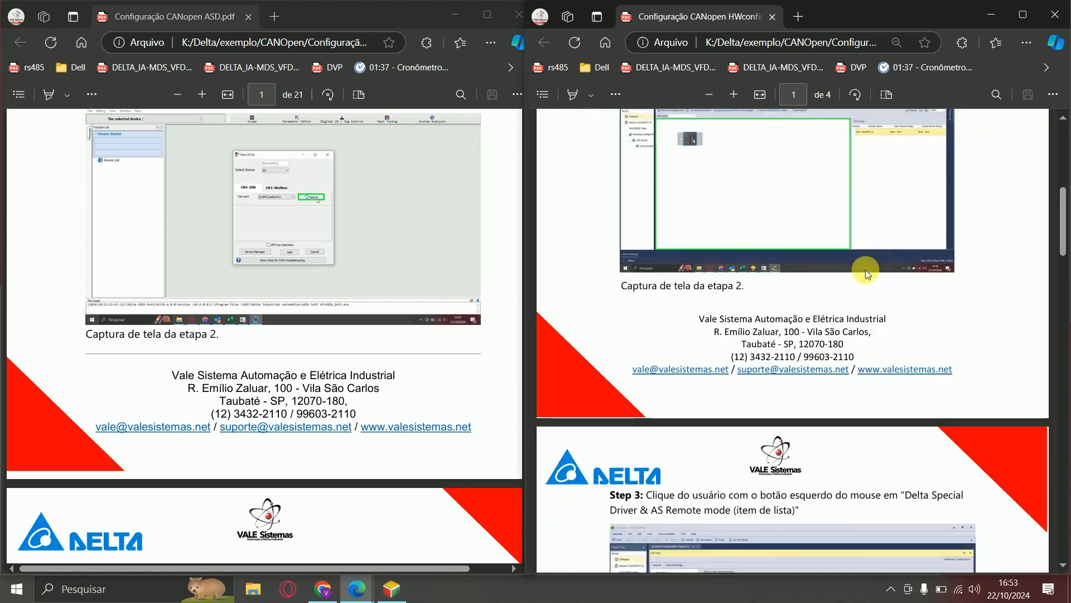
pyautogui.scroll(-10, 865, 270)
pyautogui.scroll(20, 866, 269)
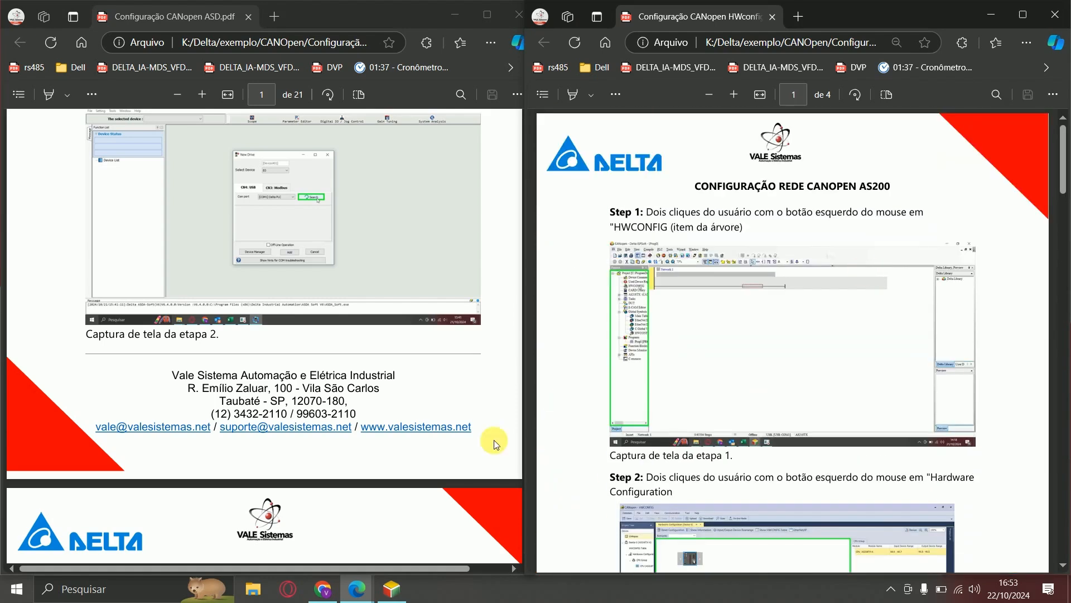
# Step: Switch to the TESTE CANOpen Servo project in ISPSoft and look over the ladder networks of Prog0
pyautogui.moveTo(393, 586)
pyautogui.click(425, 548)
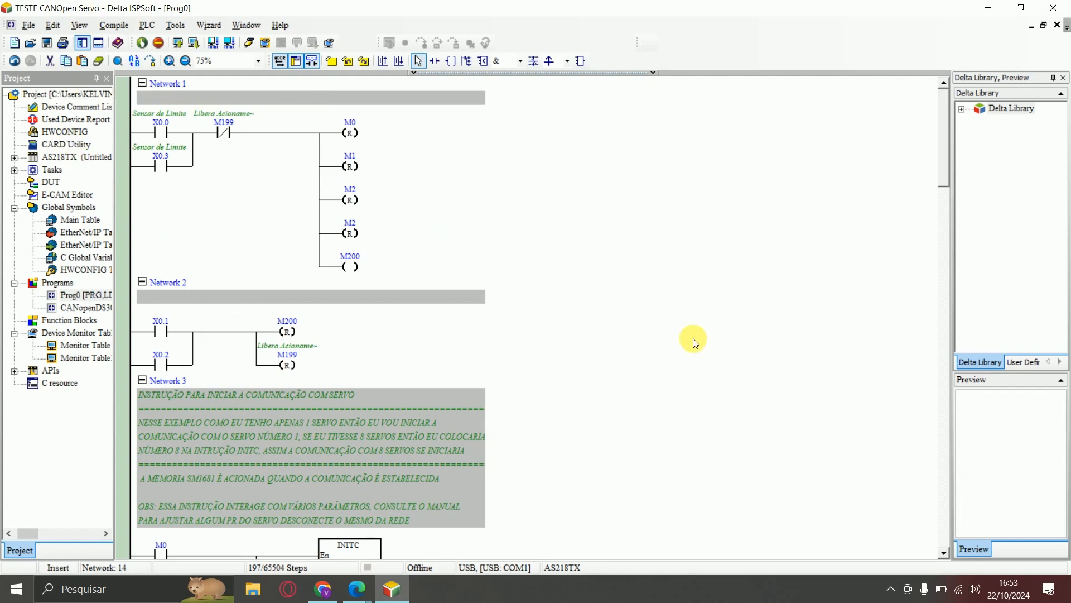
pyautogui.scroll(-5, 684, 328)
pyautogui.scroll(5, 684, 328)
pyautogui.scroll(-3, 602, 301)
pyautogui.scroll(-11, 602, 302)
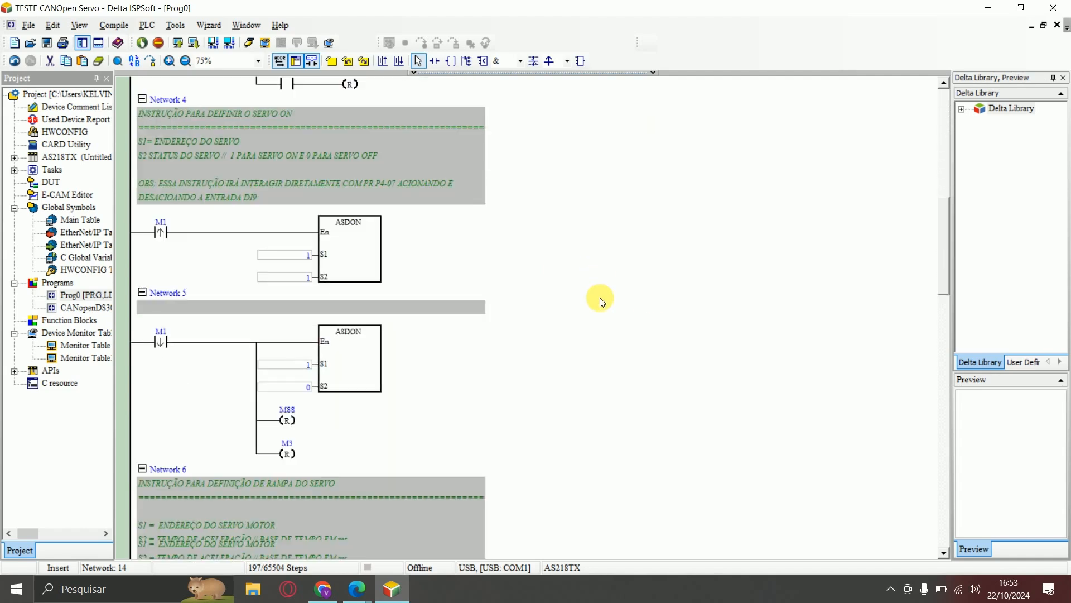
pyautogui.scroll(5, 603, 302)
pyautogui.scroll(8, 602, 302)
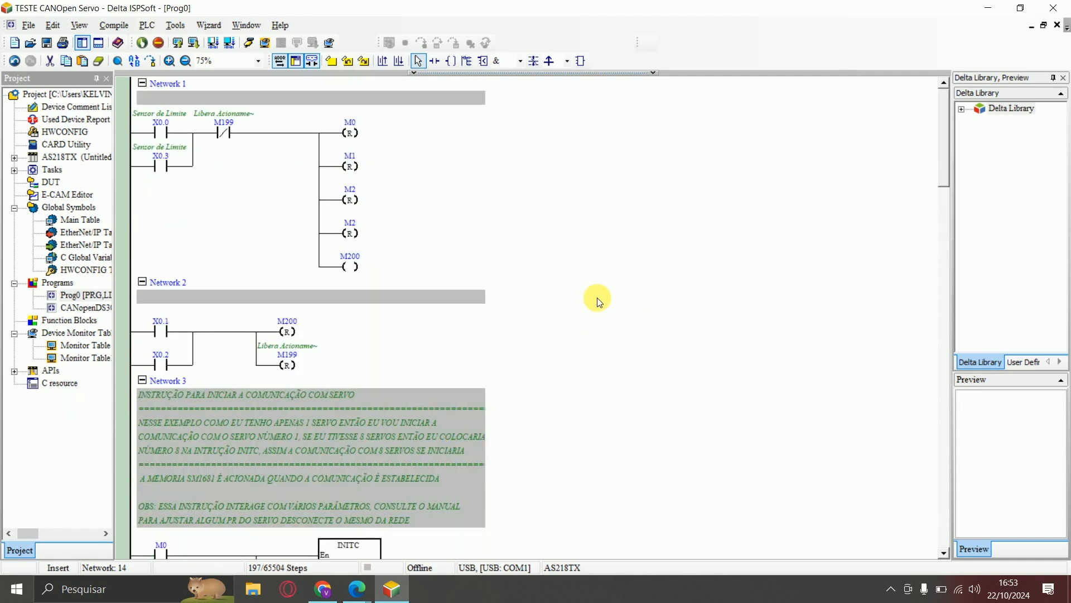
# Step: Switch to COMMGR, auto-detect the connection of the USB driver on COM1, and close the manager
pyautogui.click(891, 589)
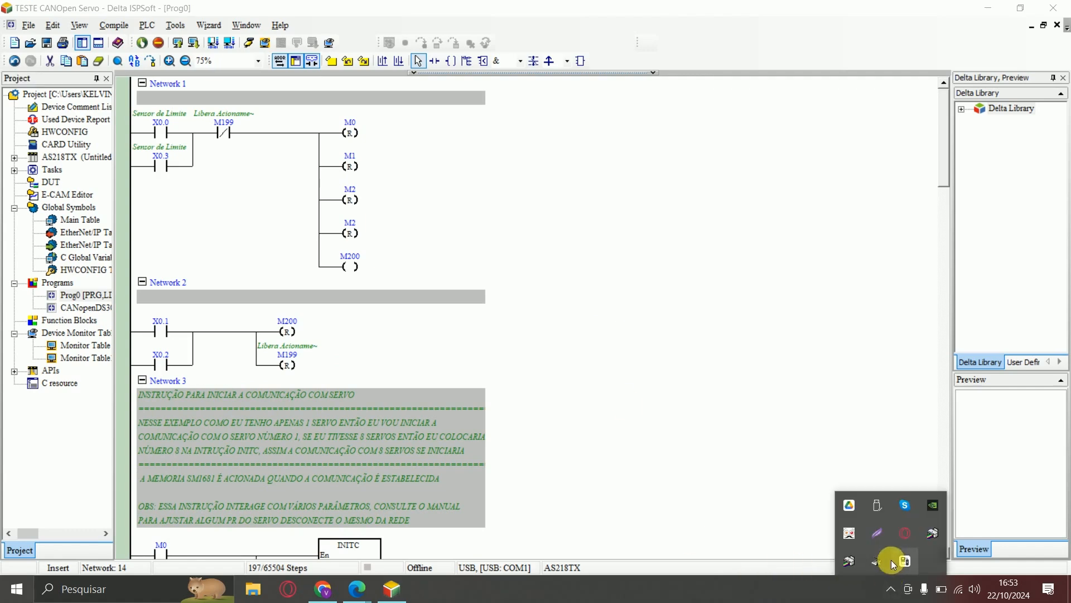
pyautogui.click(900, 561)
pyautogui.click(49, 118)
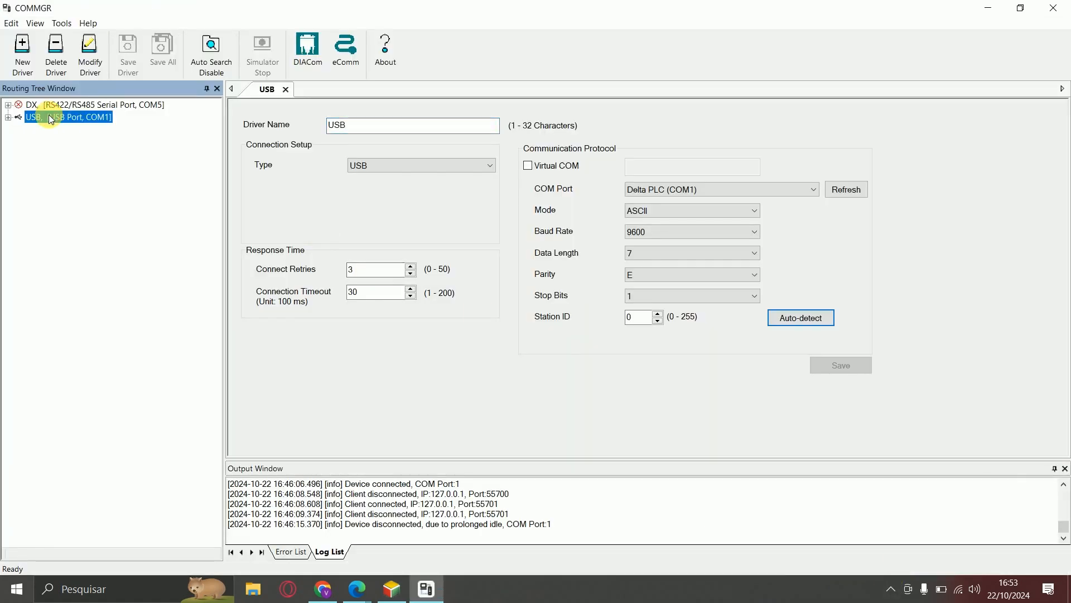
pyautogui.click(827, 316)
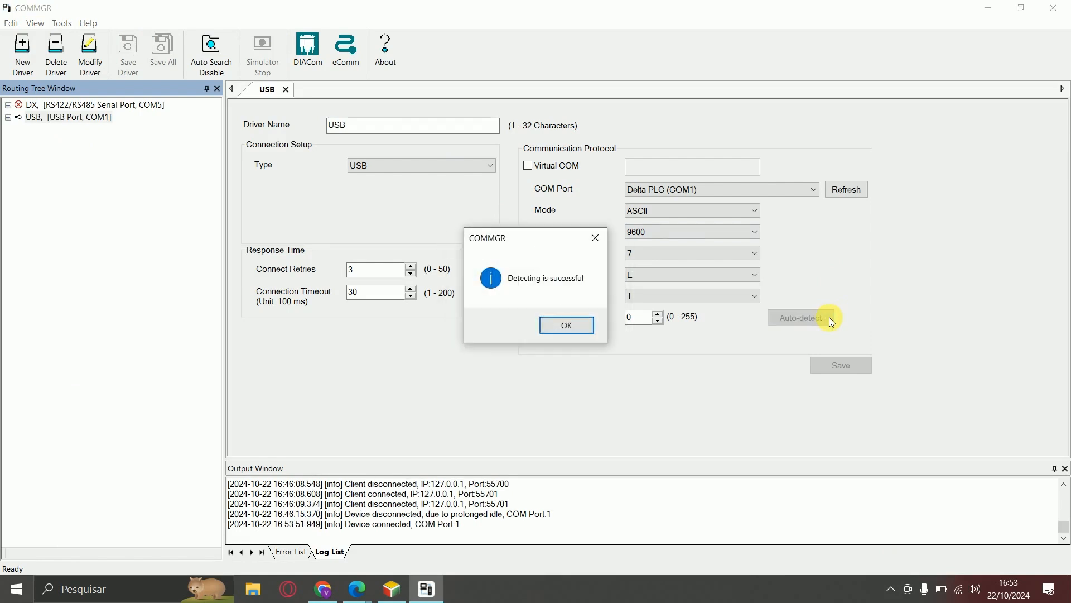
pyautogui.click(568, 326)
pyautogui.click(1054, 8)
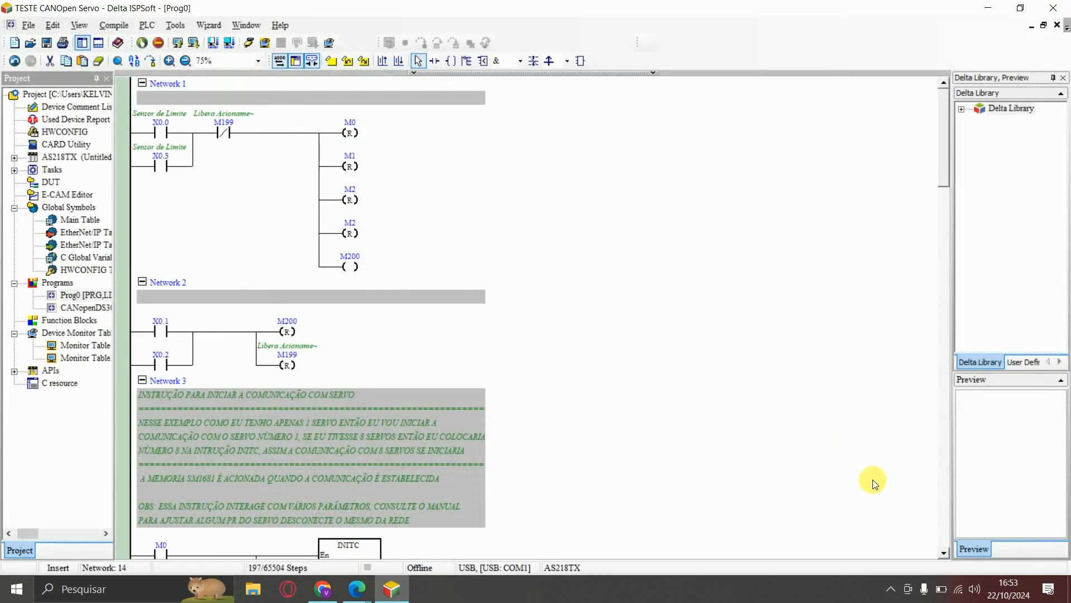
# Step: Confirm the project's communication setting with the USB driver and station address 1
pyautogui.click(175, 25)
pyautogui.click(194, 42)
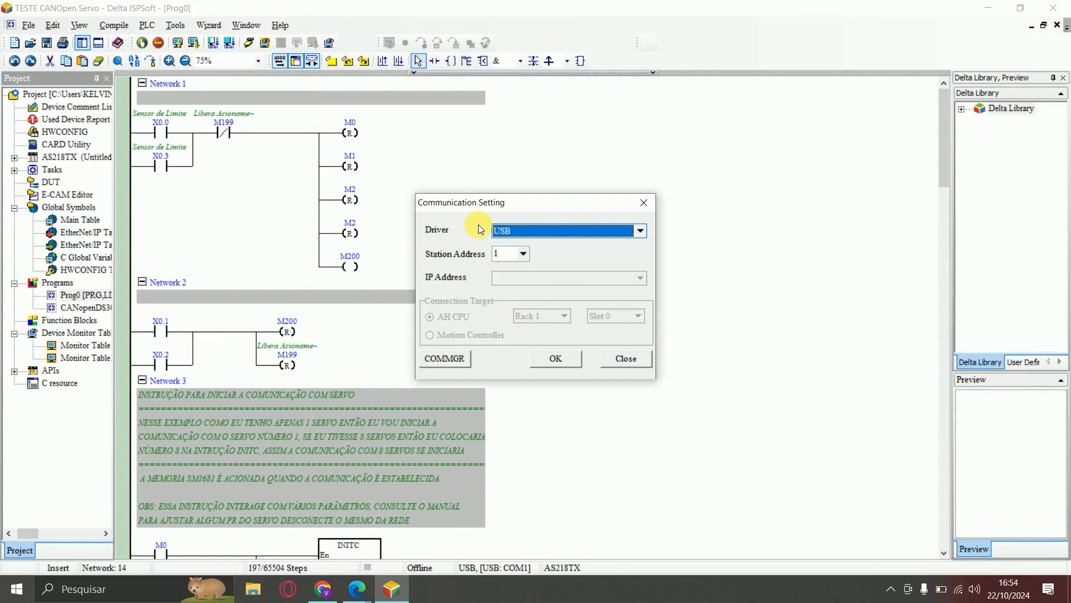
pyautogui.click(565, 363)
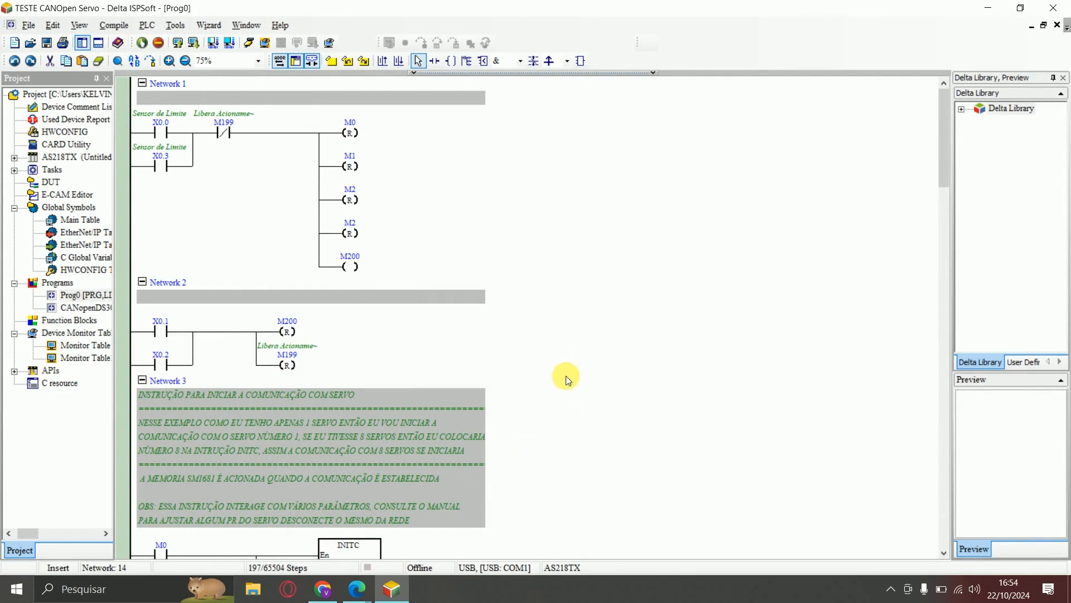
# Step: Open the hardware configuration and display the AS218TX-A CPU's built-in CAN communication settings
pyautogui.click(66, 134)
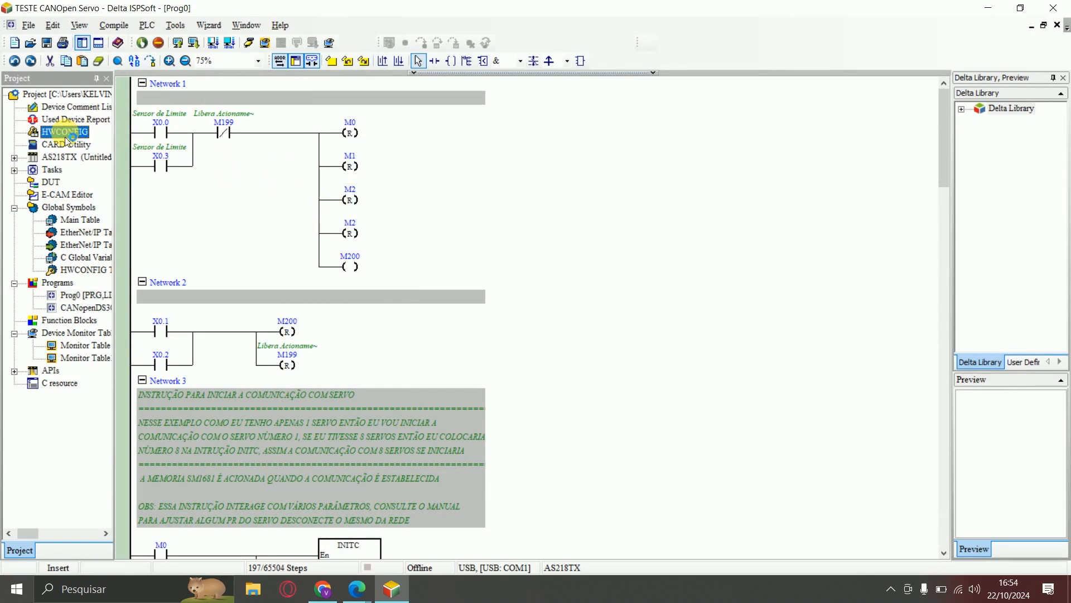
pyautogui.doubleClick(65, 134)
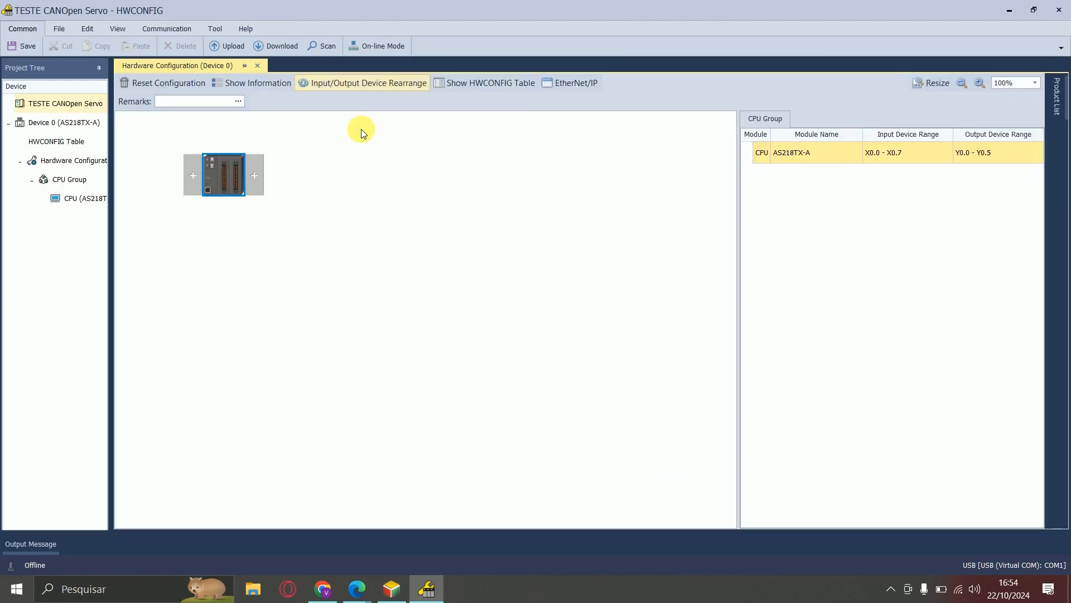
pyautogui.doubleClick(234, 176)
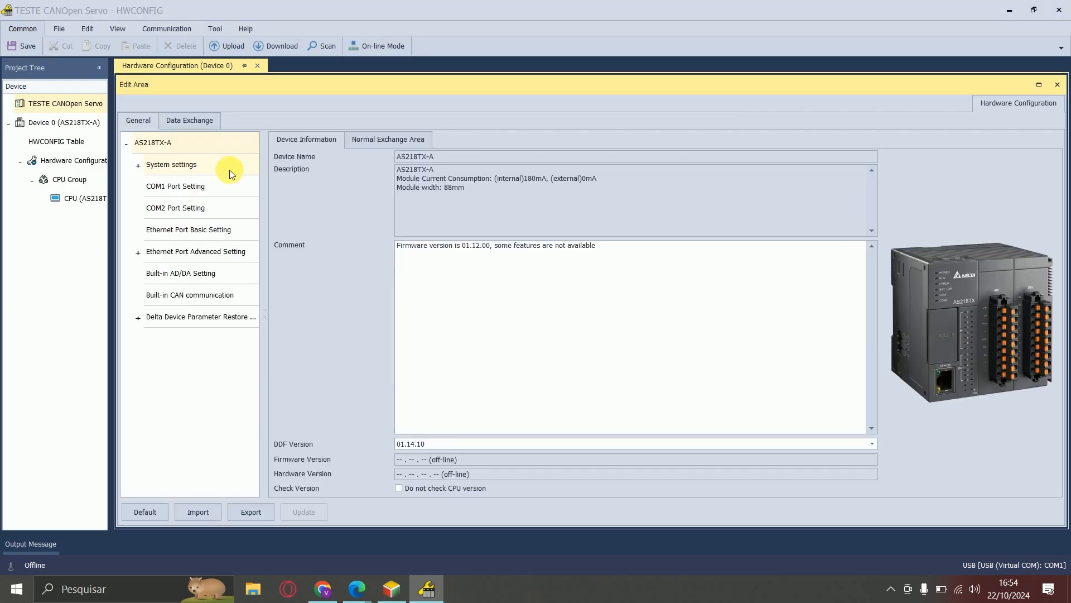
pyautogui.click(212, 302)
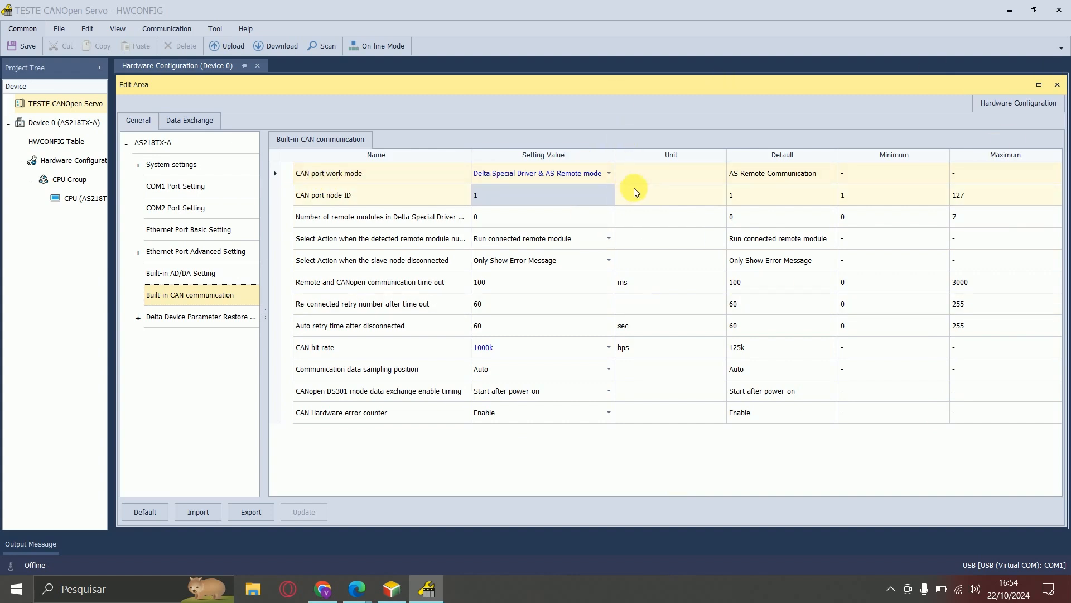
# Step: Set the CAN port work mode to Delta Special Driver & AS Remote mode and the CAN bit rate to 1000k
pyautogui.click(610, 174)
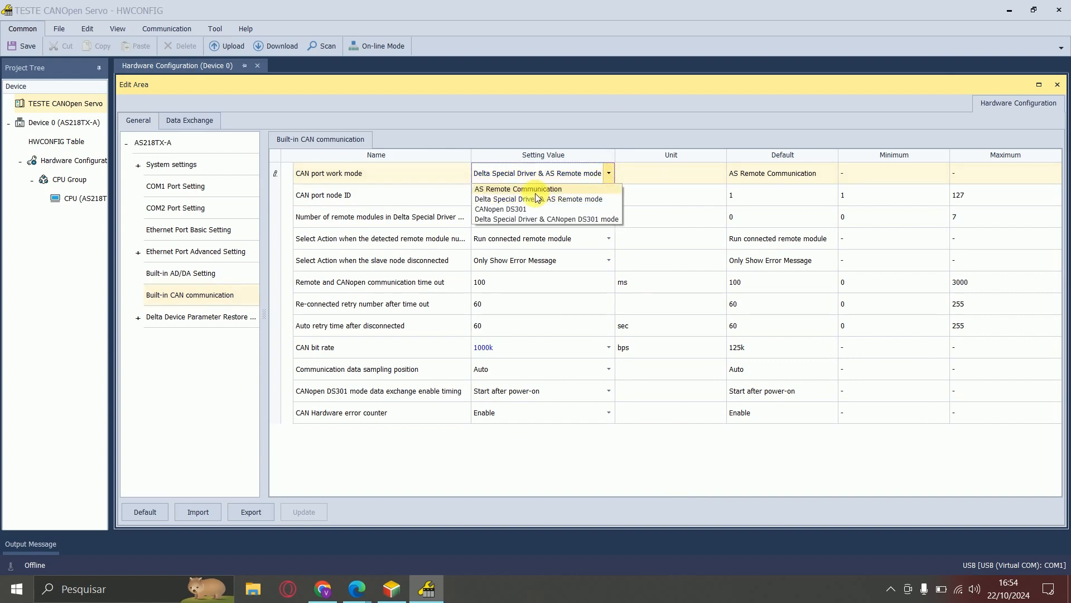
pyautogui.click(580, 200)
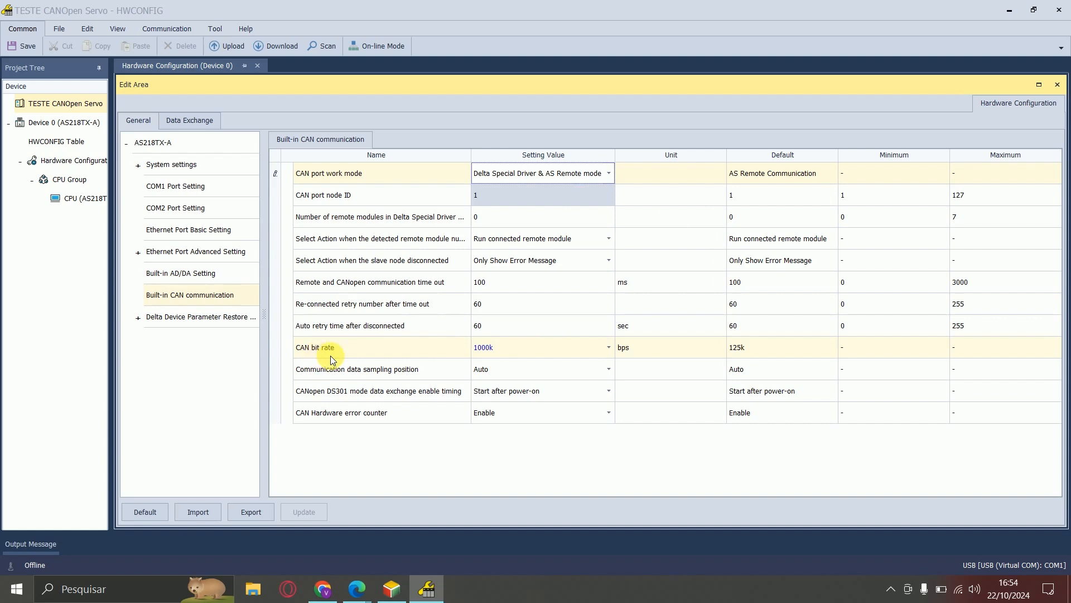
pyautogui.click(609, 349)
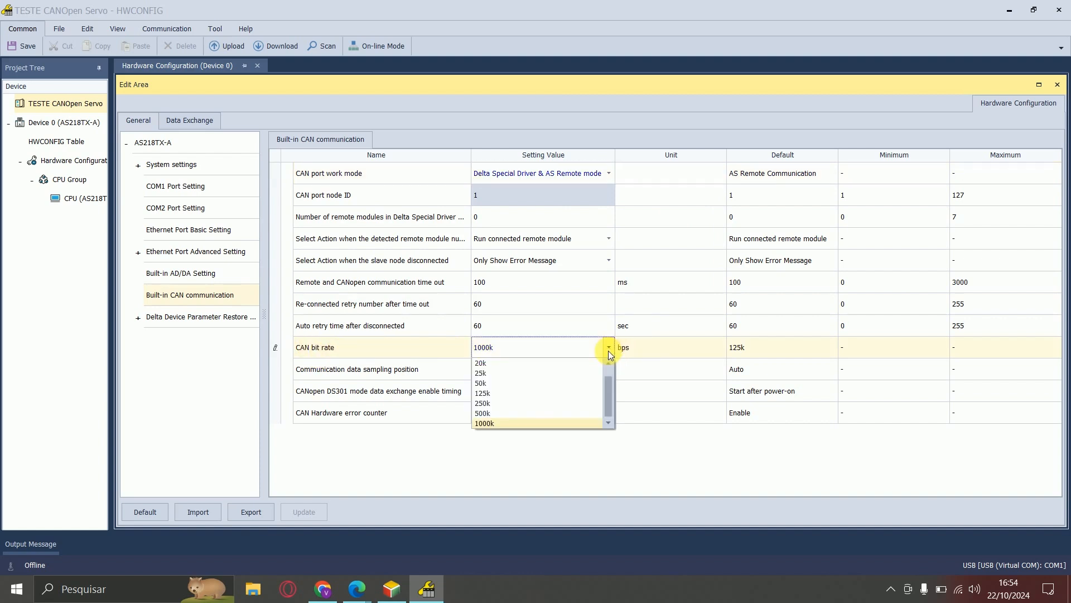
pyautogui.click(490, 424)
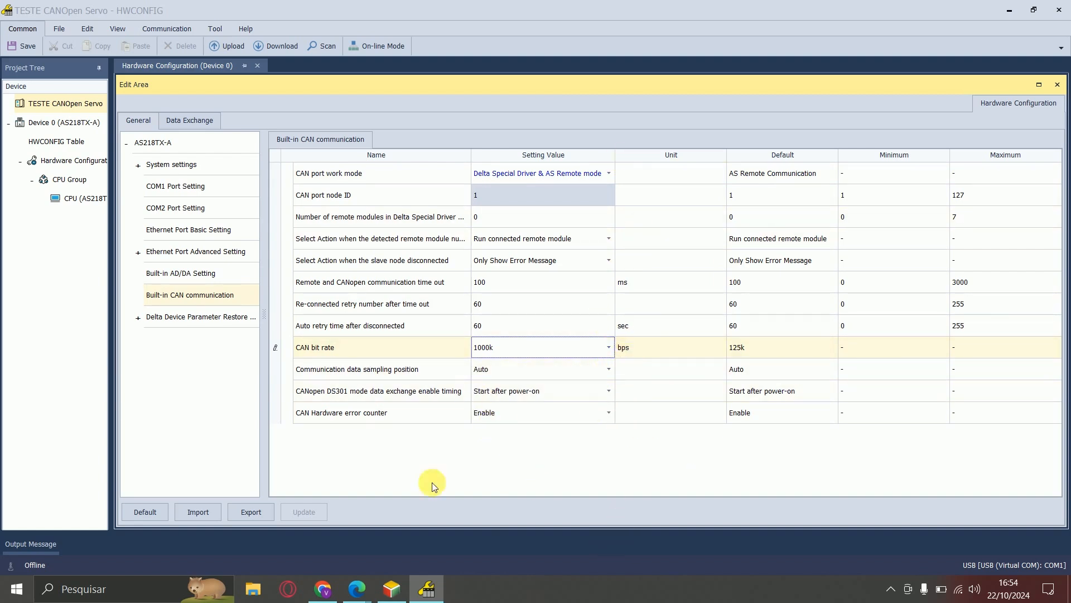
# Step: Download the complete hardware configuration to the PLC and close HWCONFIG
pyautogui.click(276, 47)
pyautogui.click(775, 485)
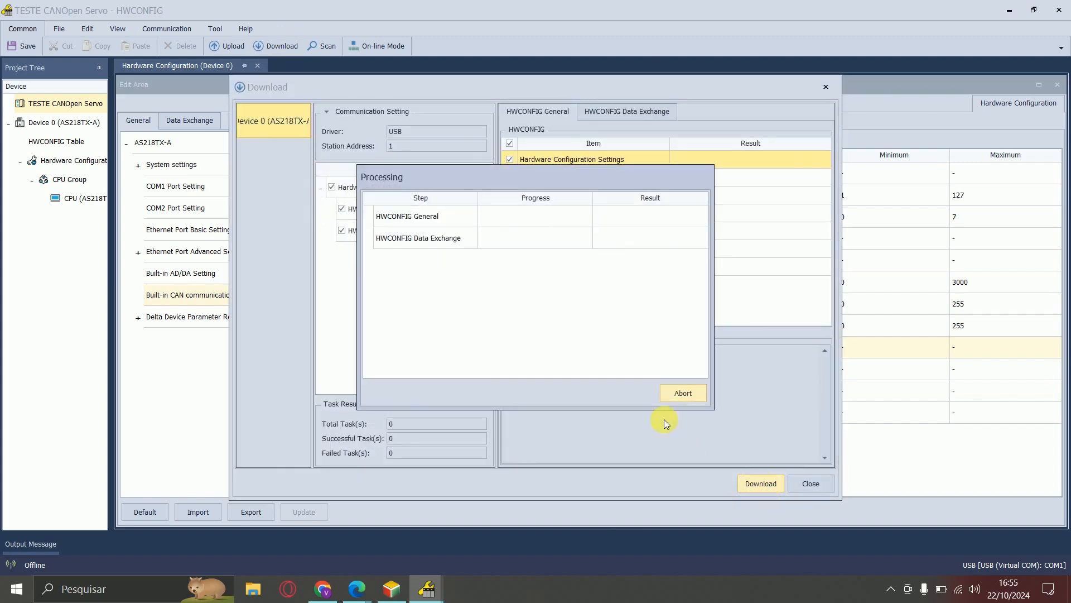
pyautogui.click(518, 339)
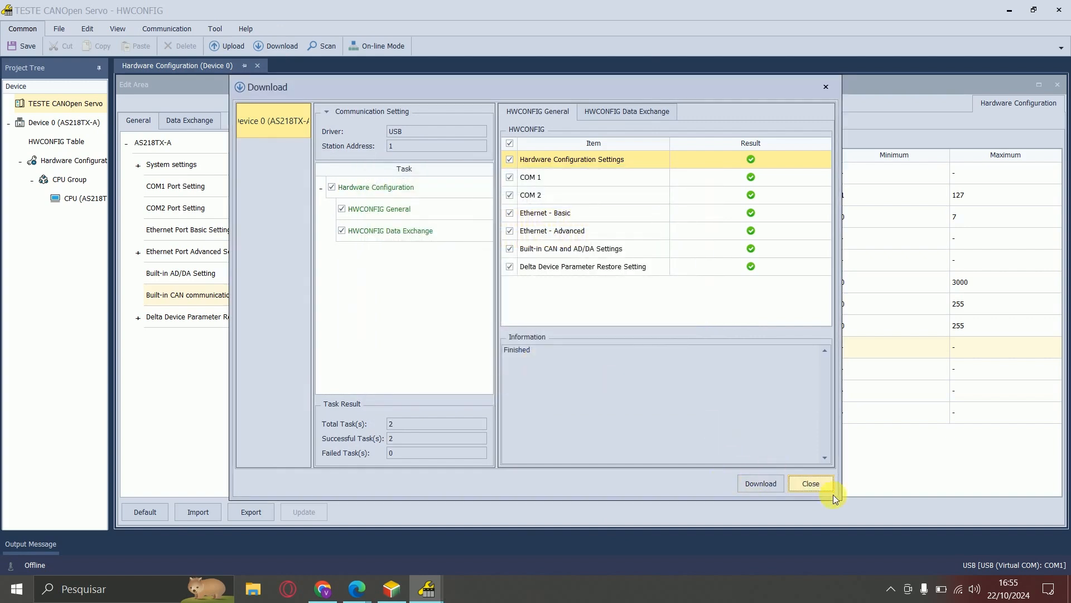
pyautogui.click(811, 484)
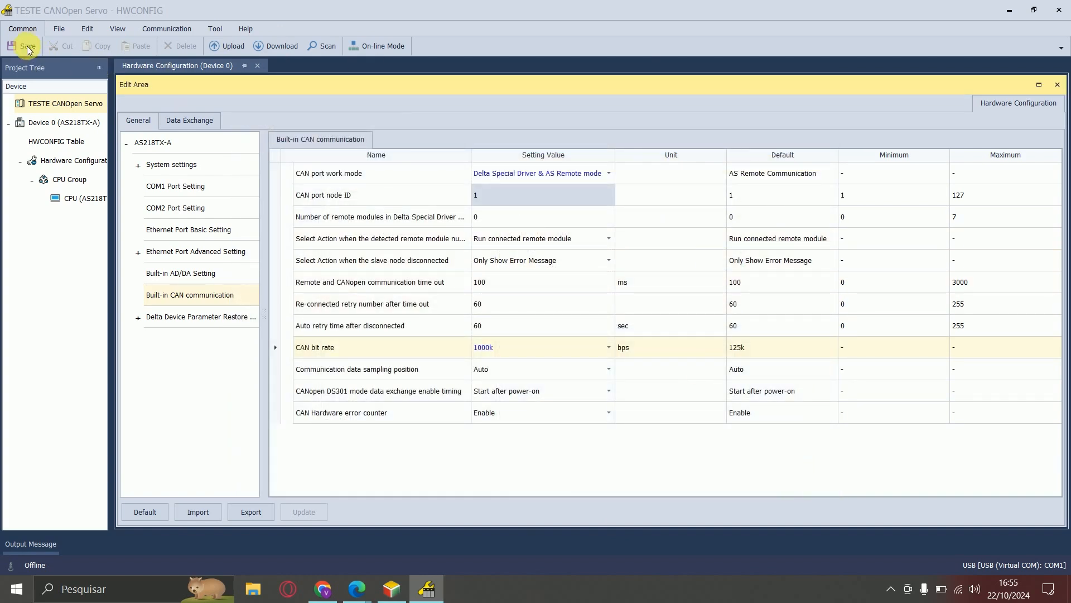
pyautogui.click(1059, 10)
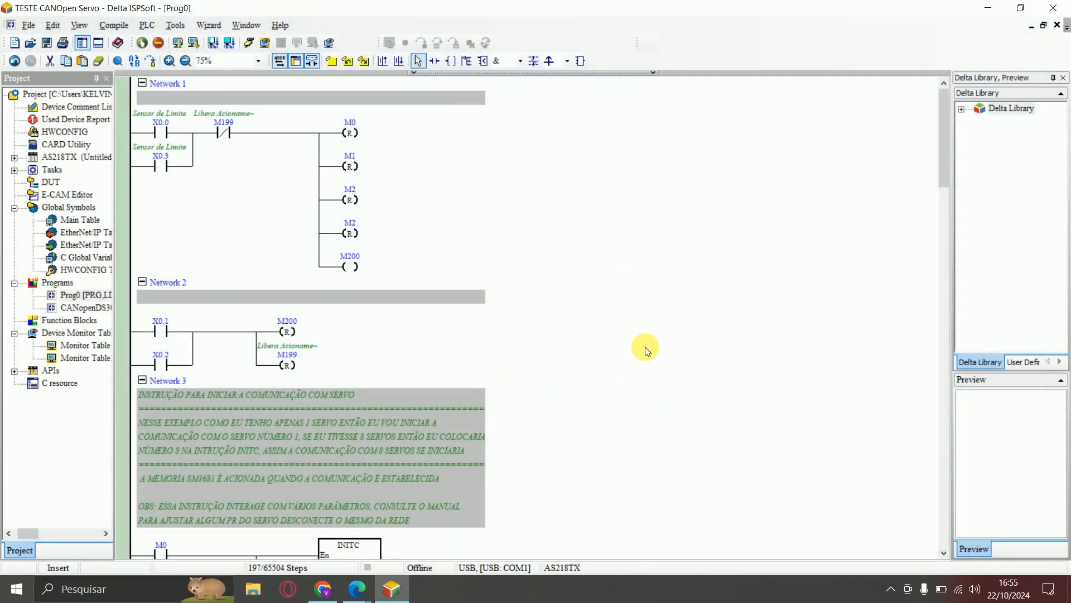
# Step: Review the INITC and ASDON instruction networks in the Prog0 ladder program
pyautogui.scroll(-10, 612, 326)
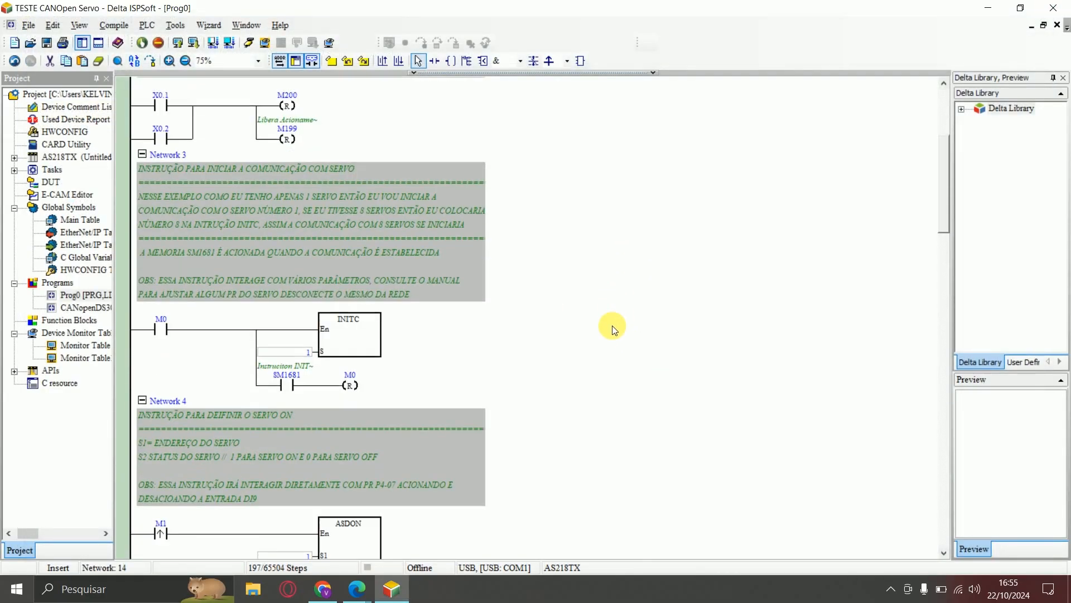
pyautogui.scroll(-3, 611, 326)
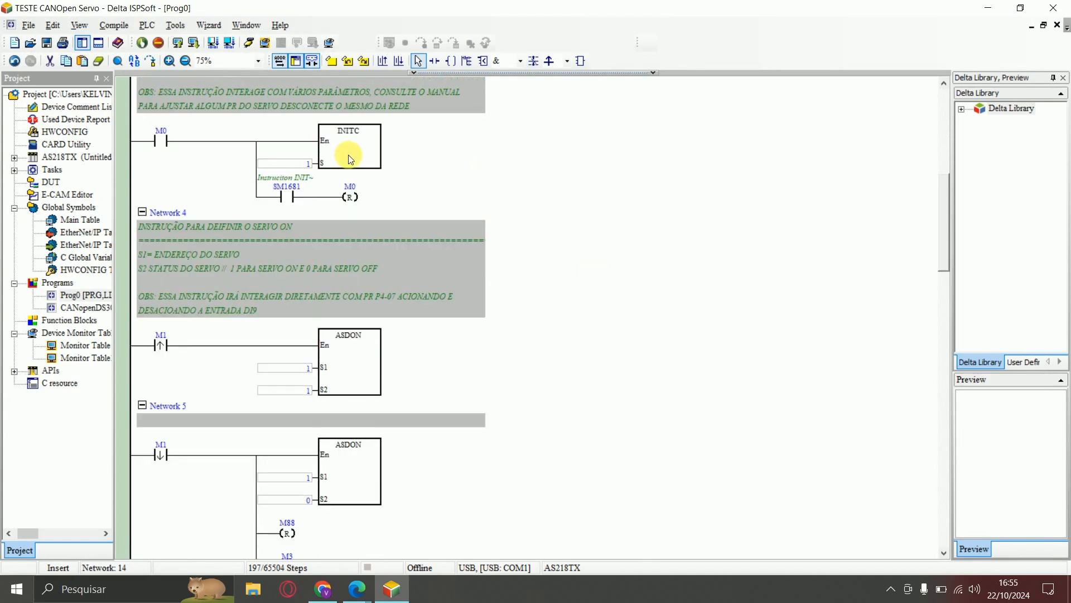
pyautogui.scroll(-2, 587, 320)
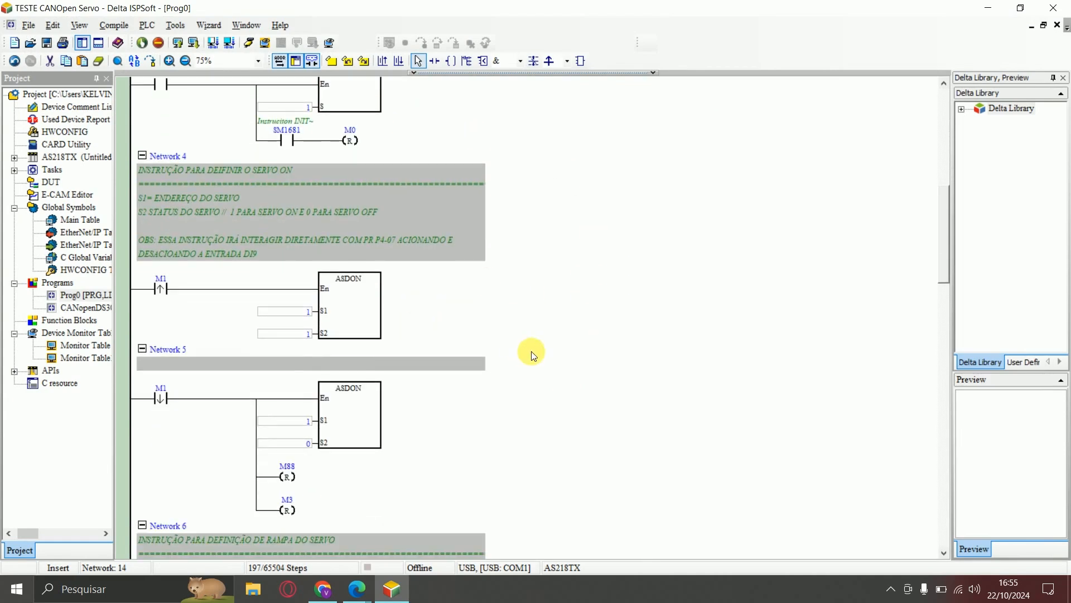
pyautogui.scroll(-2, 533, 353)
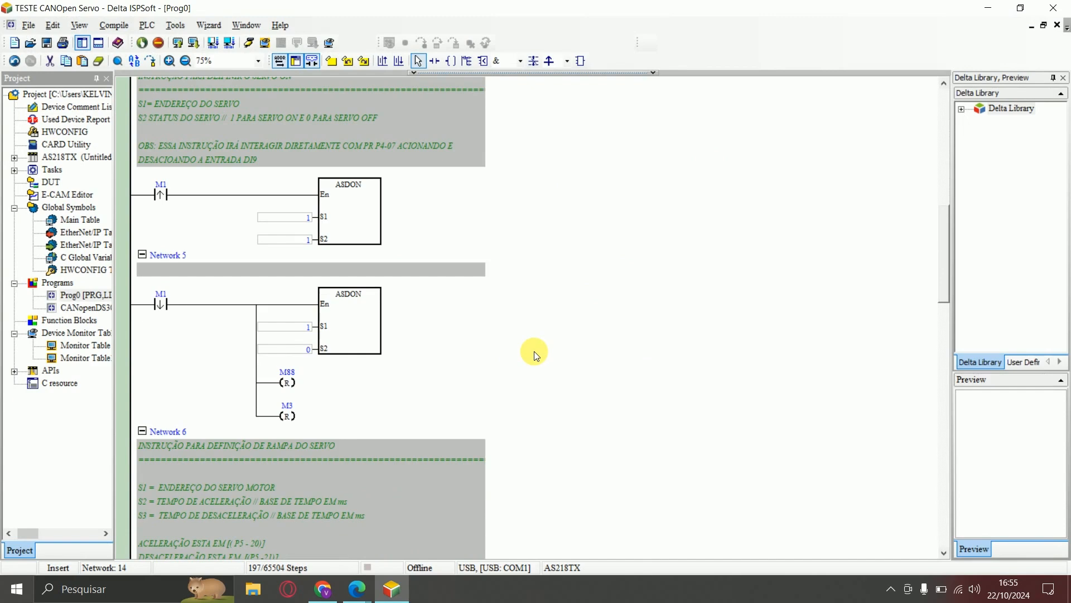
# Step: Widen the project tree and list the Delta Special CANopen and EtherCAT instructions under APIs
pyautogui.click(14, 371)
pyautogui.scroll(-1, 85, 408)
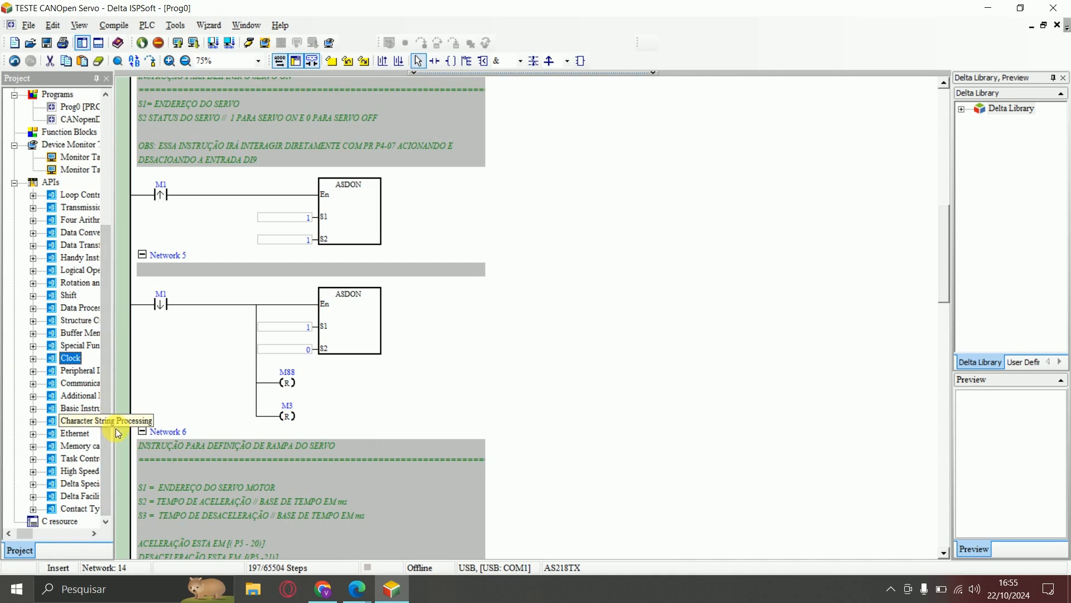
pyautogui.moveTo(122, 435); pyautogui.dragTo(212, 441)
pyautogui.click(83, 483)
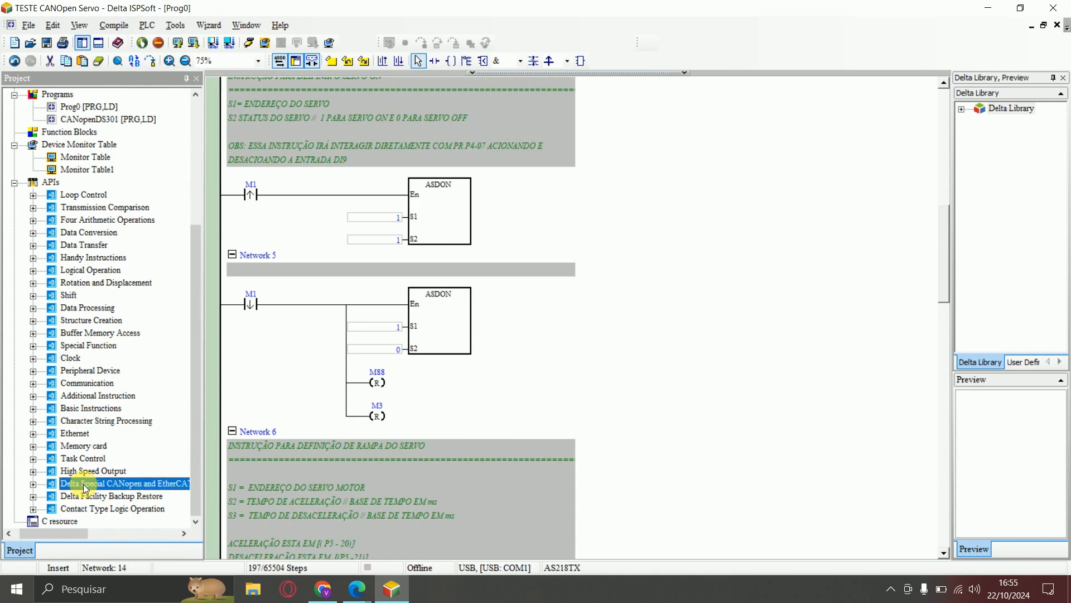
pyautogui.scroll(-1, 212, 483)
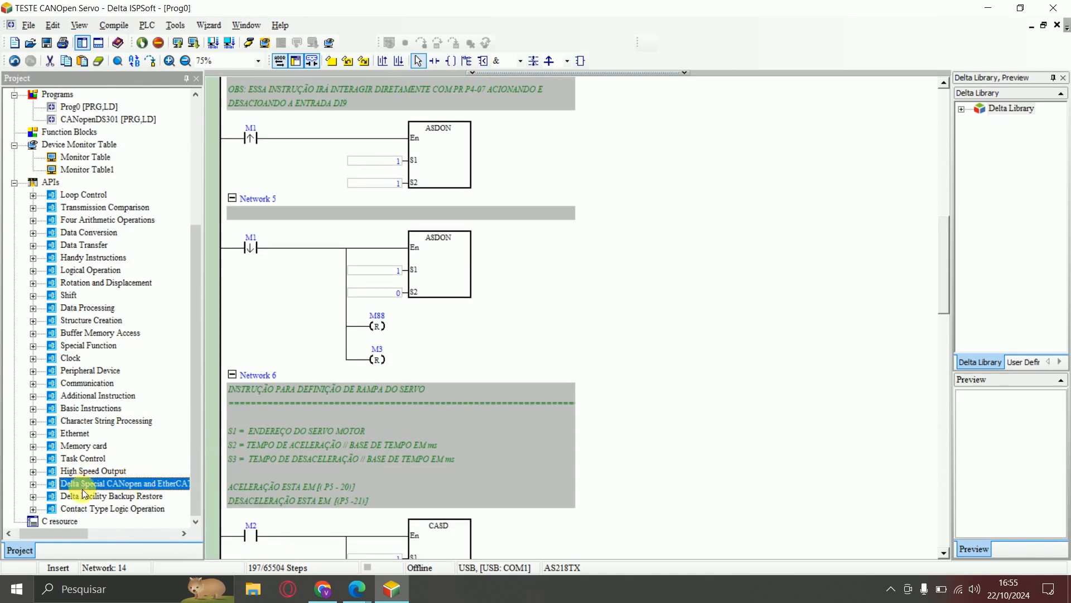
pyautogui.click(33, 485)
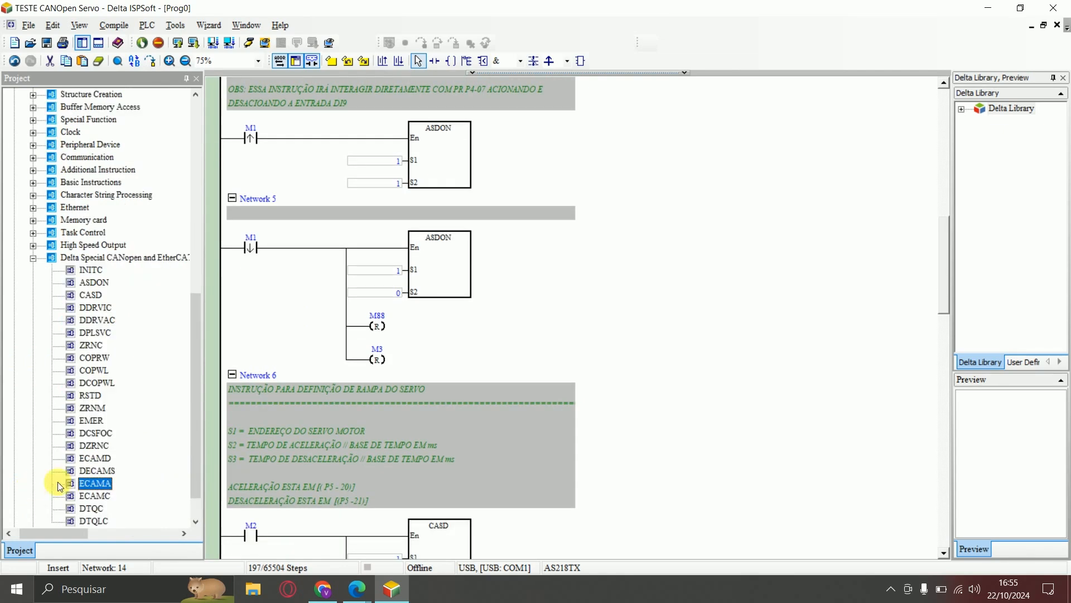
pyautogui.scroll(-1, 127, 426)
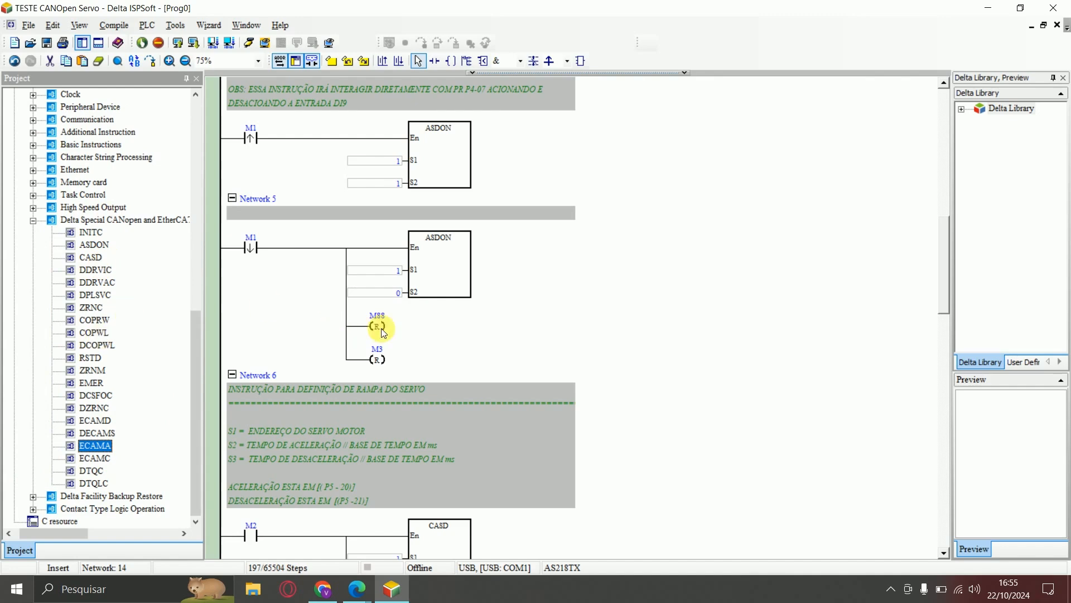
# Step: Open the help topic for the INITC instruction, review its operands, process chart, flags and error codes, and close it
pyautogui.click(665, 260)
pyautogui.scroll(4, 662, 258)
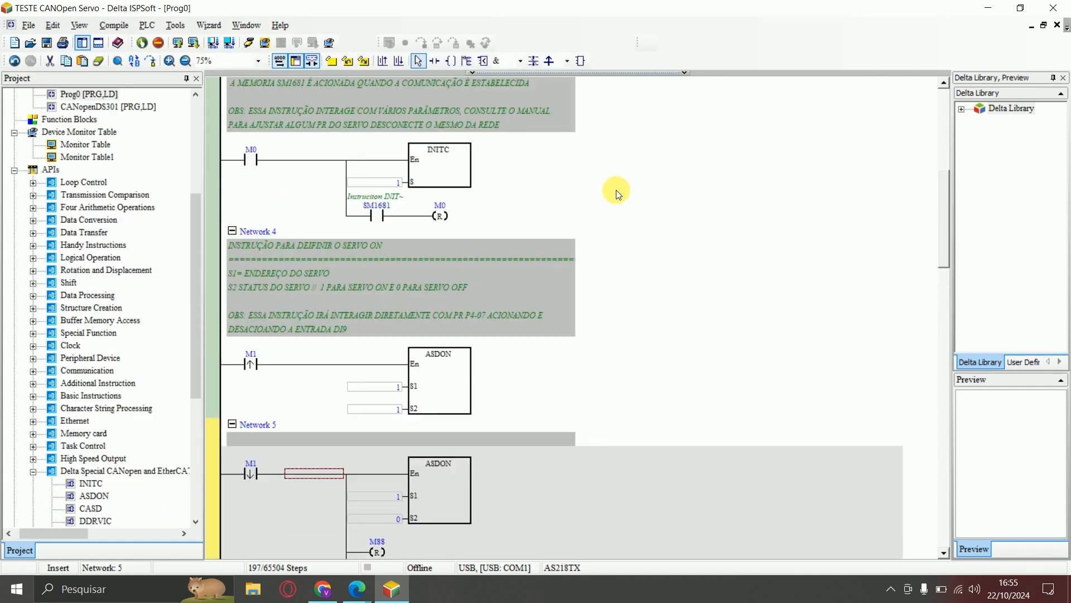
pyautogui.scroll(1, 582, 270)
pyautogui.click(436, 199)
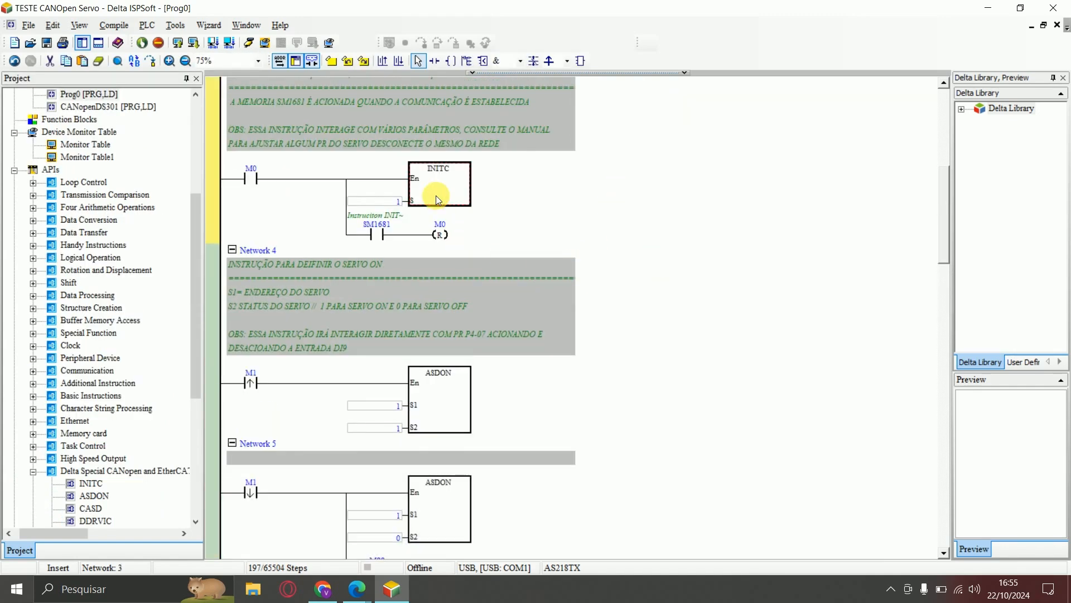
pyautogui.press('F1')
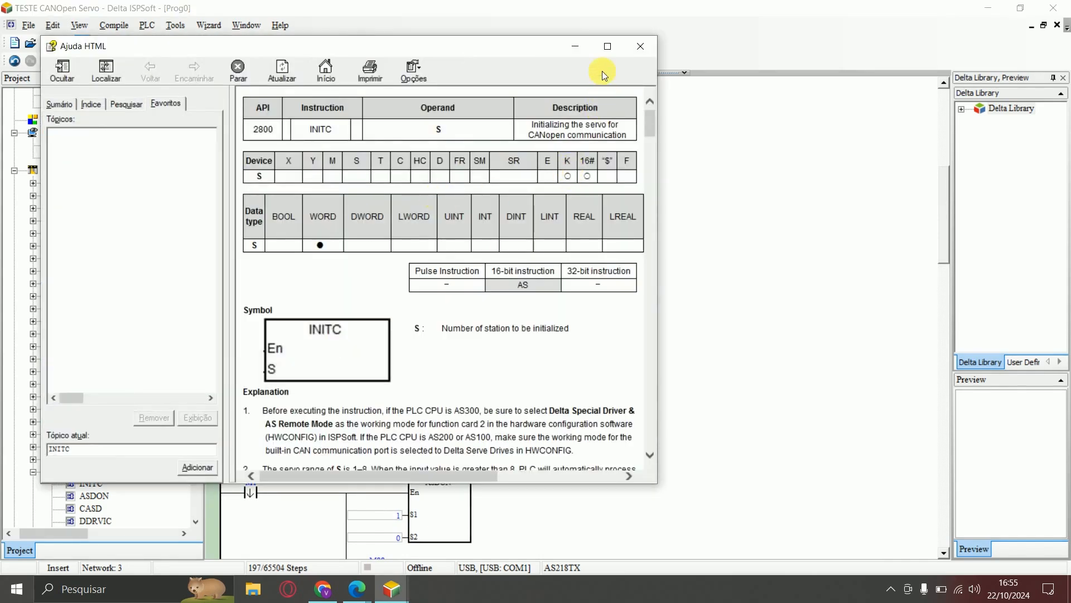
pyautogui.click(608, 47)
pyautogui.scroll(-15, 616, 269)
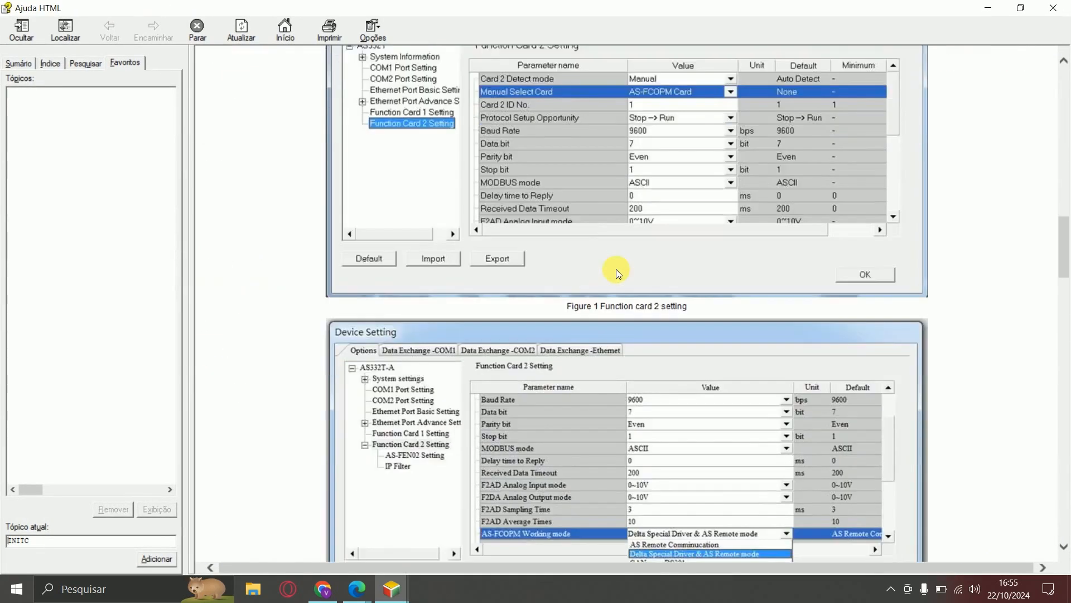
pyautogui.scroll(-20, 616, 269)
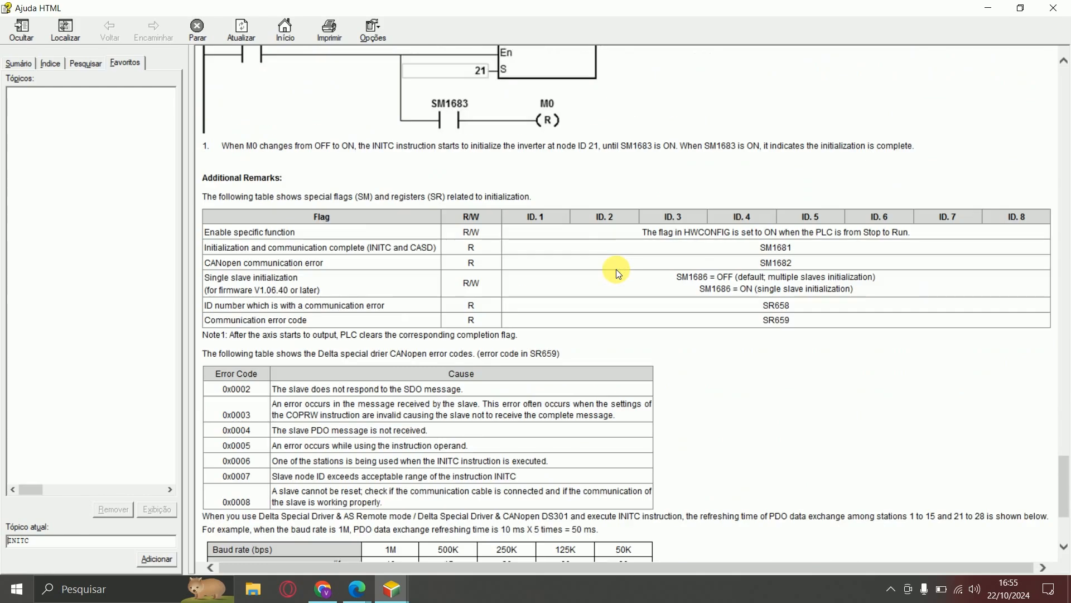
pyautogui.scroll(20, 616, 269)
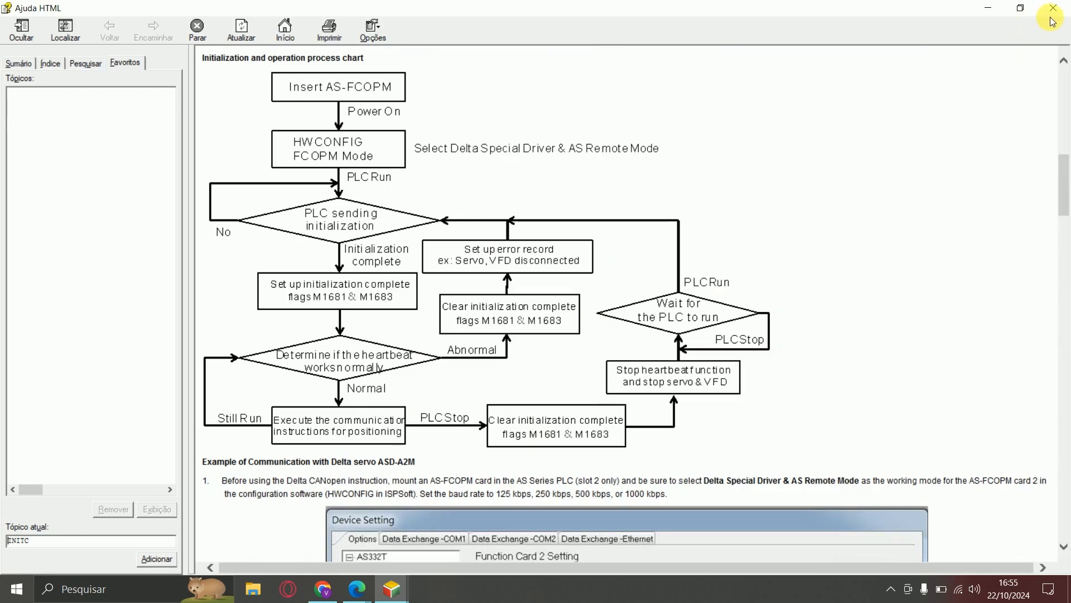
pyautogui.click(1052, 9)
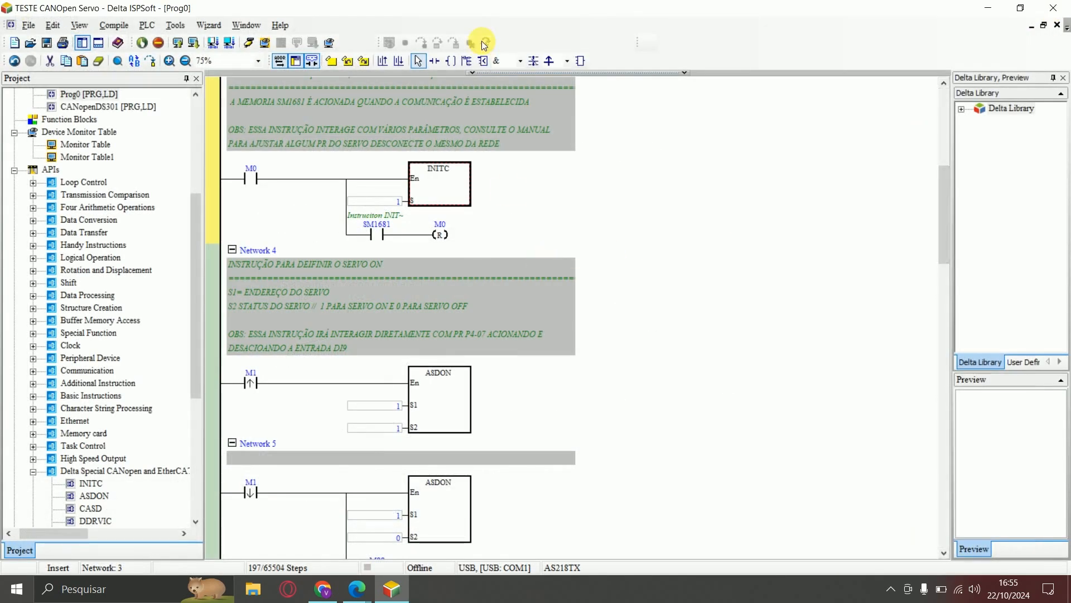
# Step: Download the project's object code, programs and comments to the PLC and close the transfer dialog
pyautogui.scroll(5, 71, 181)
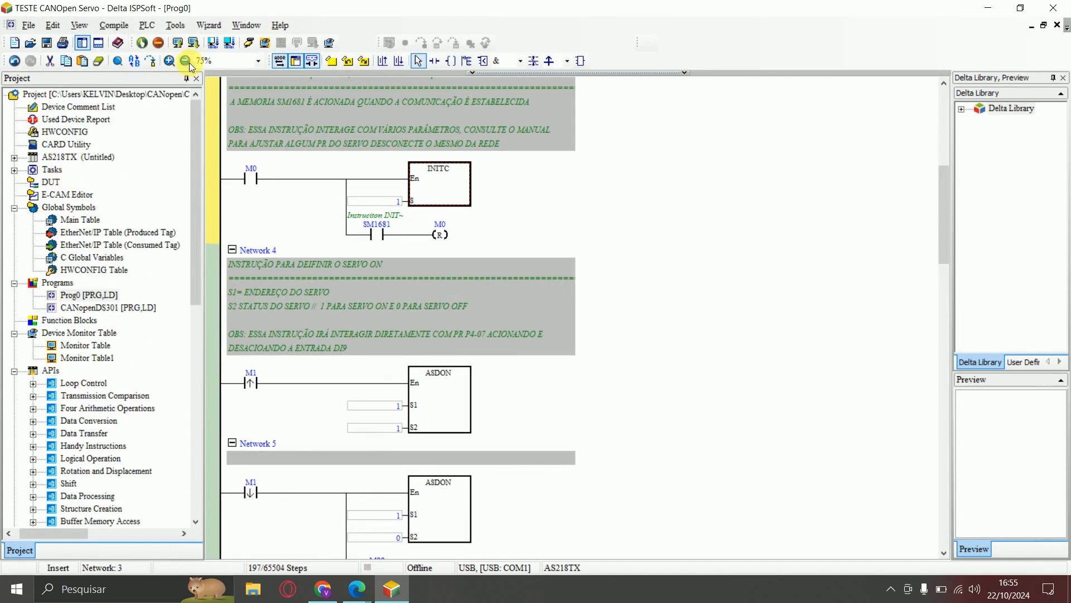
pyautogui.hotkey('ctrl', 'F8')
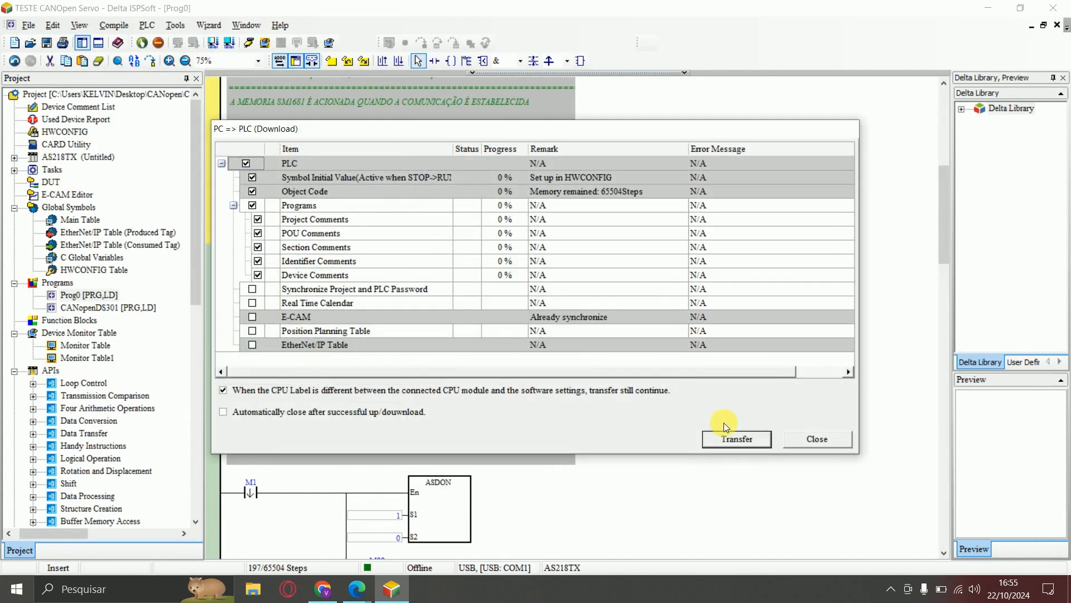
pyautogui.click(730, 434)
pyautogui.click(586, 340)
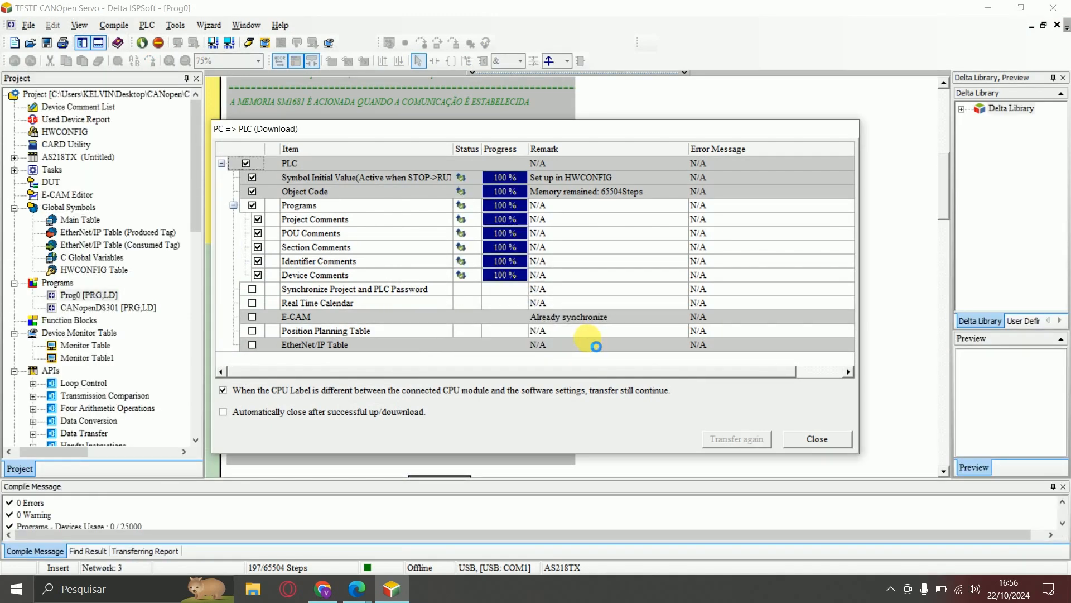
pyautogui.click(815, 439)
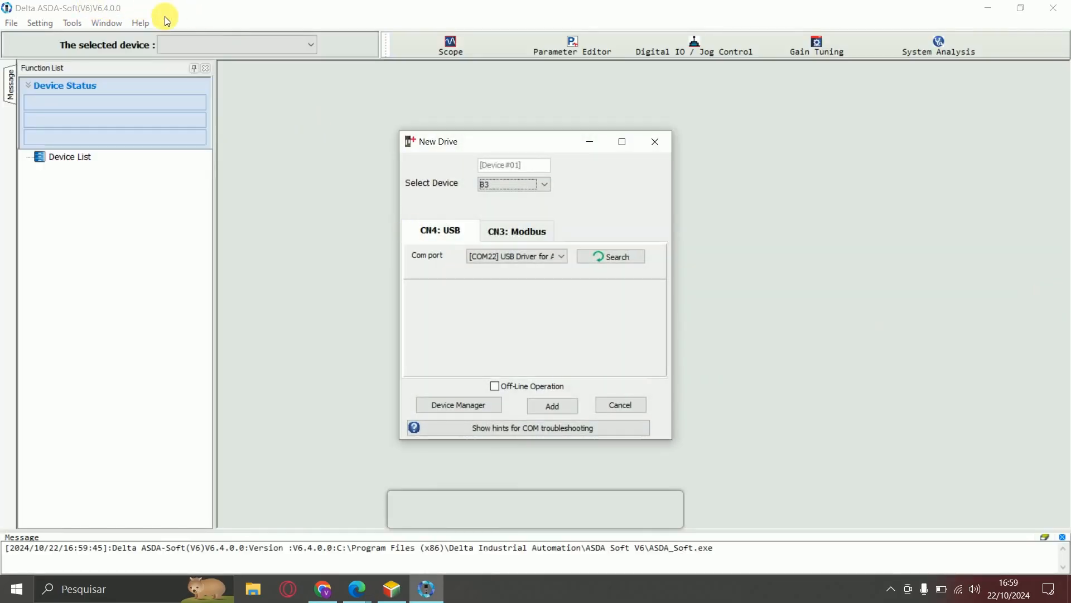
# Step: In ASDA-Soft, search for the B3 drive on USB port COM22, add it, and read its parameters into a maximized Parameter Editor
pyautogui.click(603, 259)
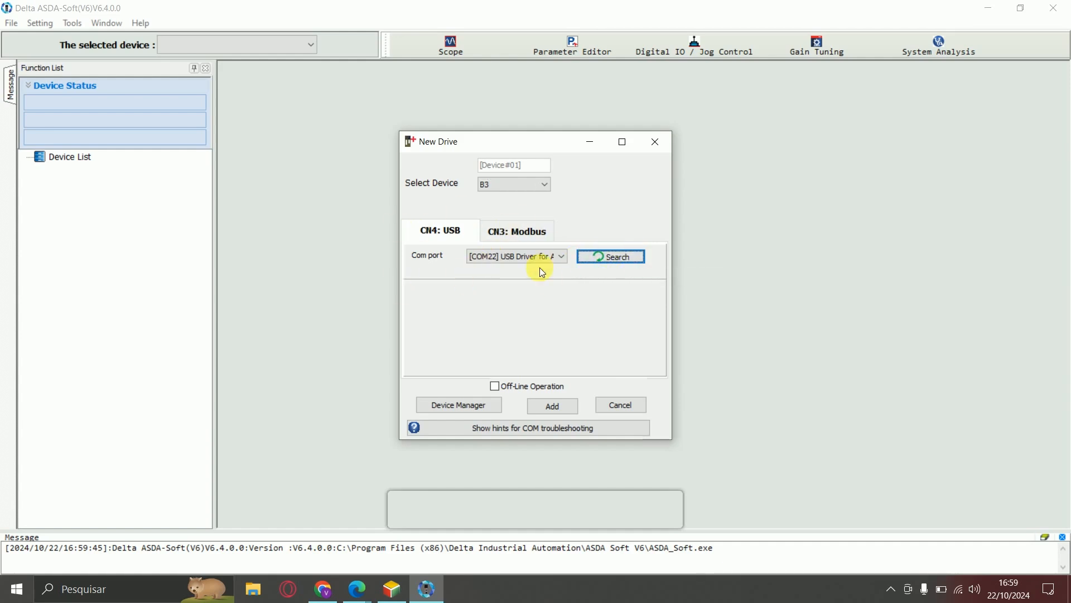
pyautogui.click(577, 402)
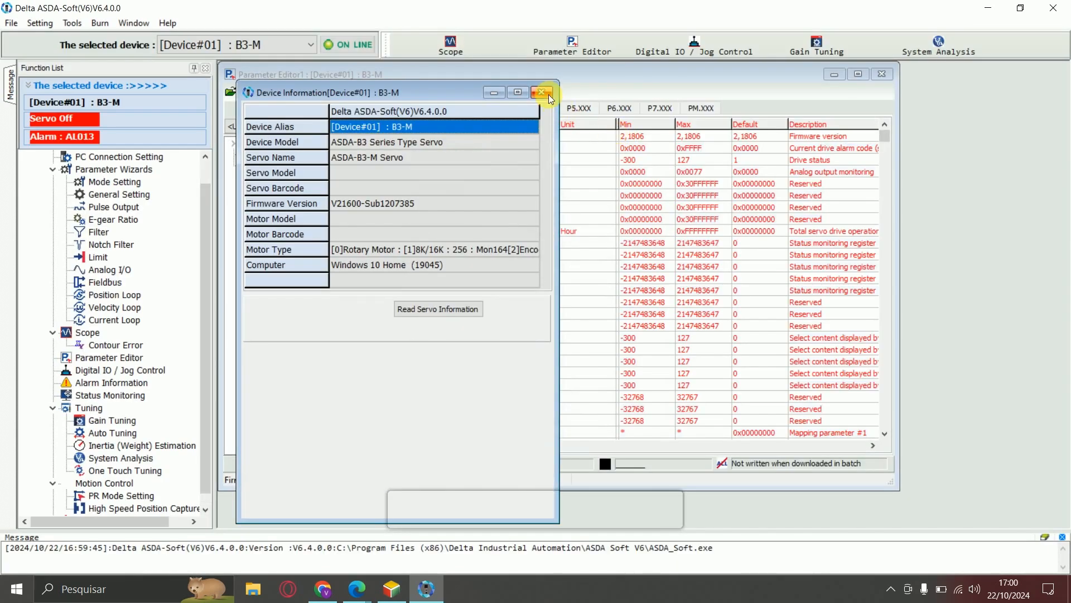
pyautogui.click(859, 74)
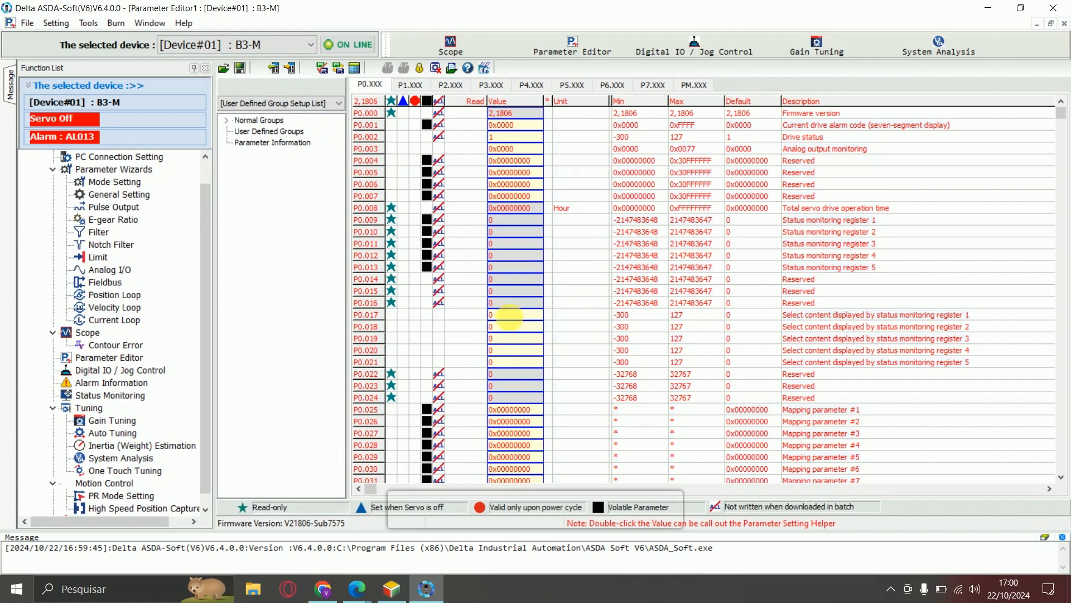
pyautogui.click(276, 70)
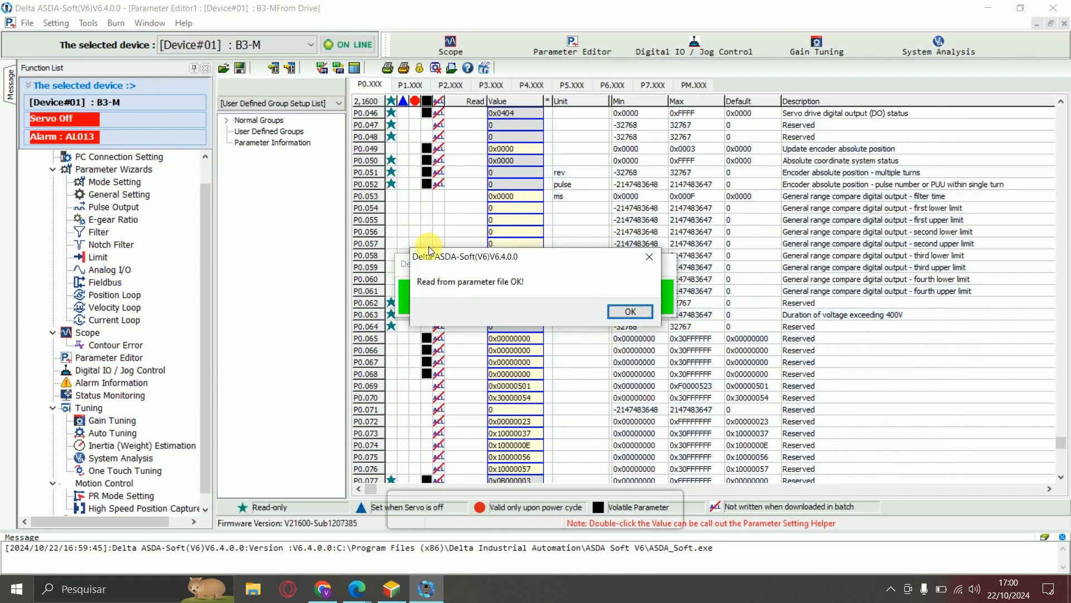
pyautogui.click(625, 314)
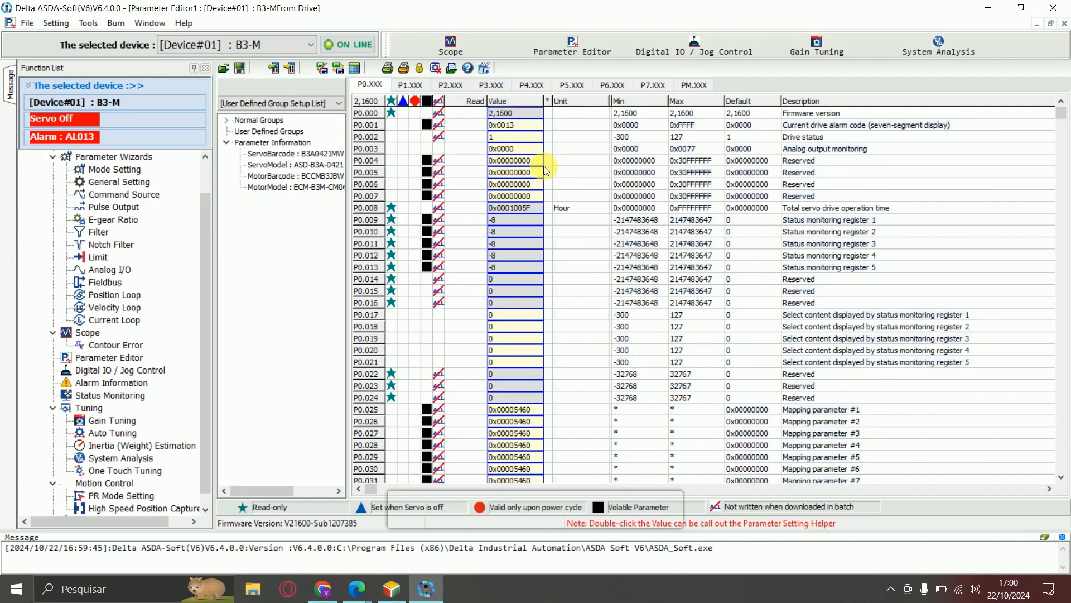
# Step: Set P2.008 (Special parameter write-in function) to 10 and write it to the servo
pyautogui.click(449, 87)
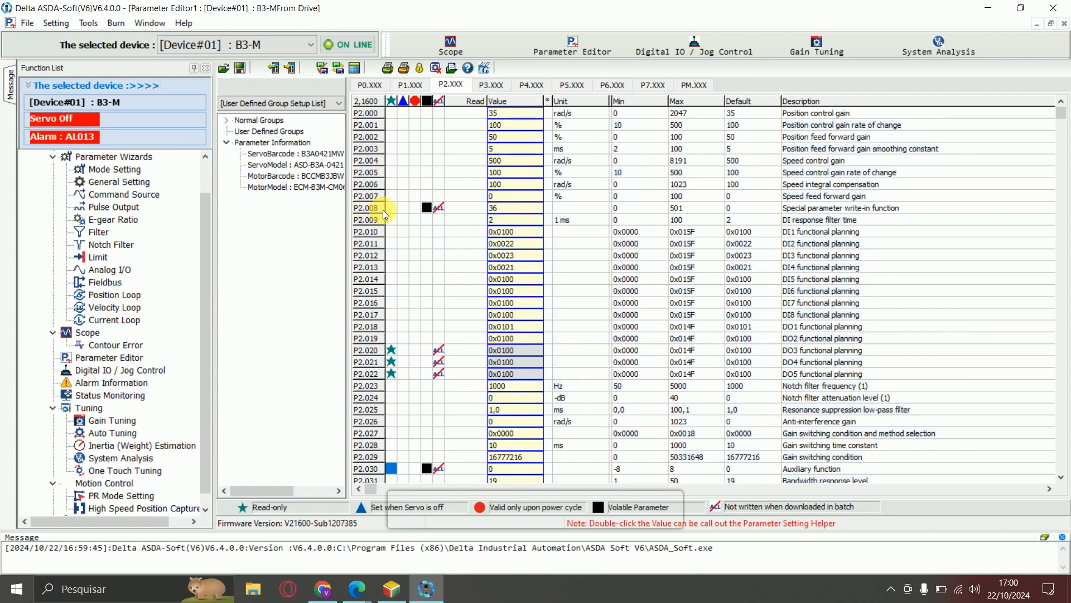
pyautogui.click(517, 210)
pyautogui.doubleClick(518, 211)
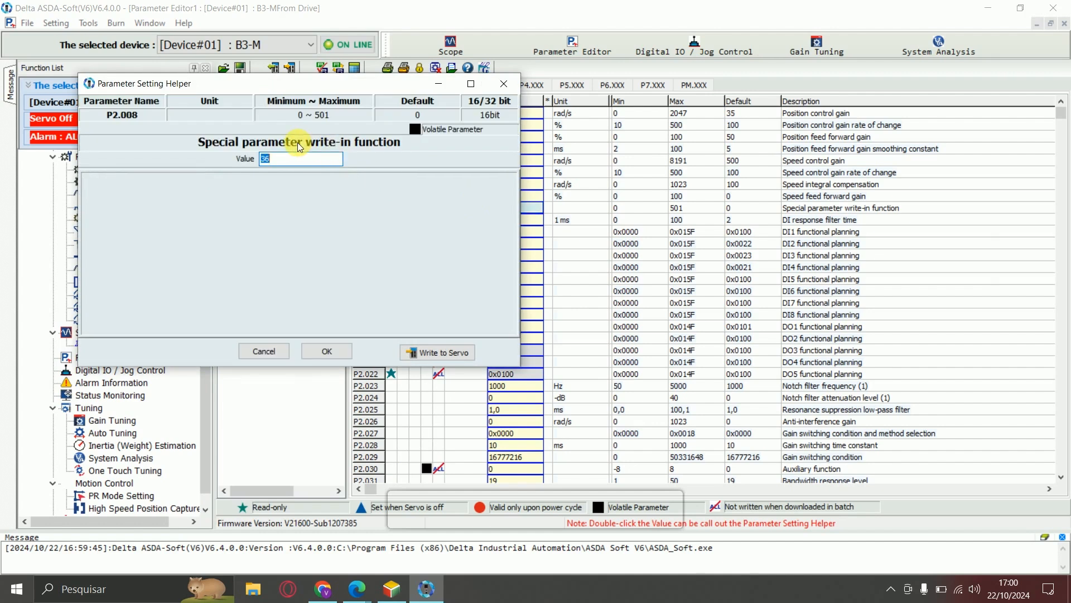
pyautogui.write('10')
pyautogui.moveTo(305, 158); pyautogui.dragTo(205, 166)
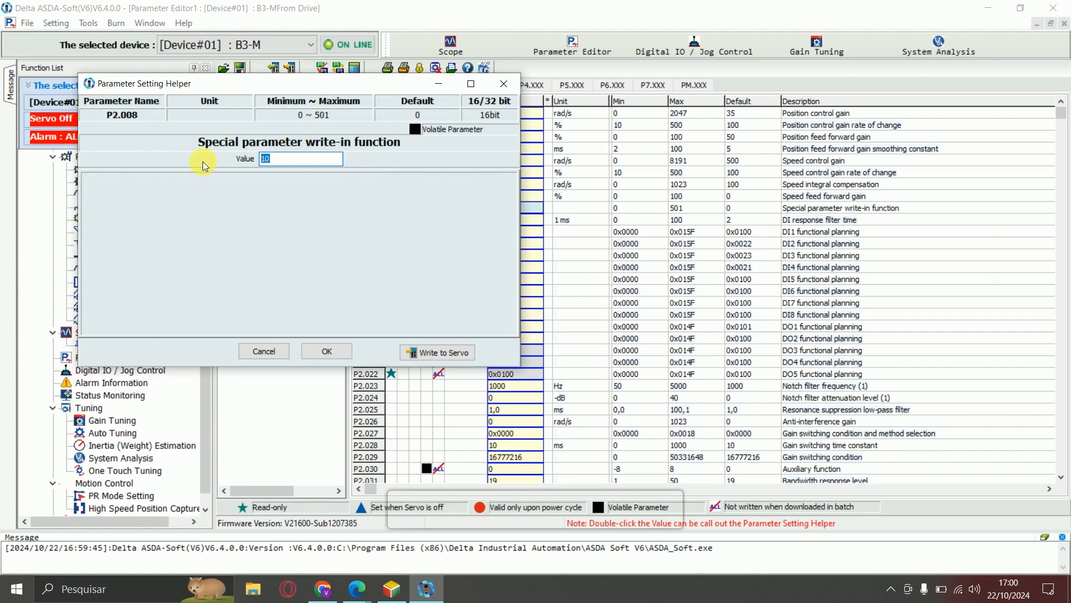
pyautogui.click(457, 353)
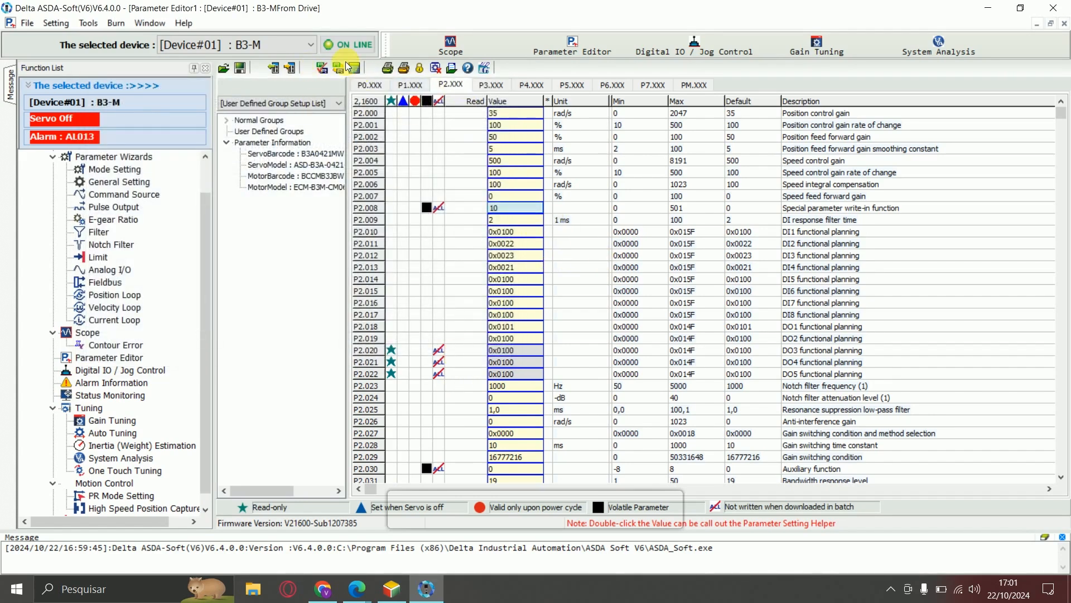
# Step: Write the parameters into the servo drive with the Write Changed Parameters Only option
pyautogui.click(291, 67)
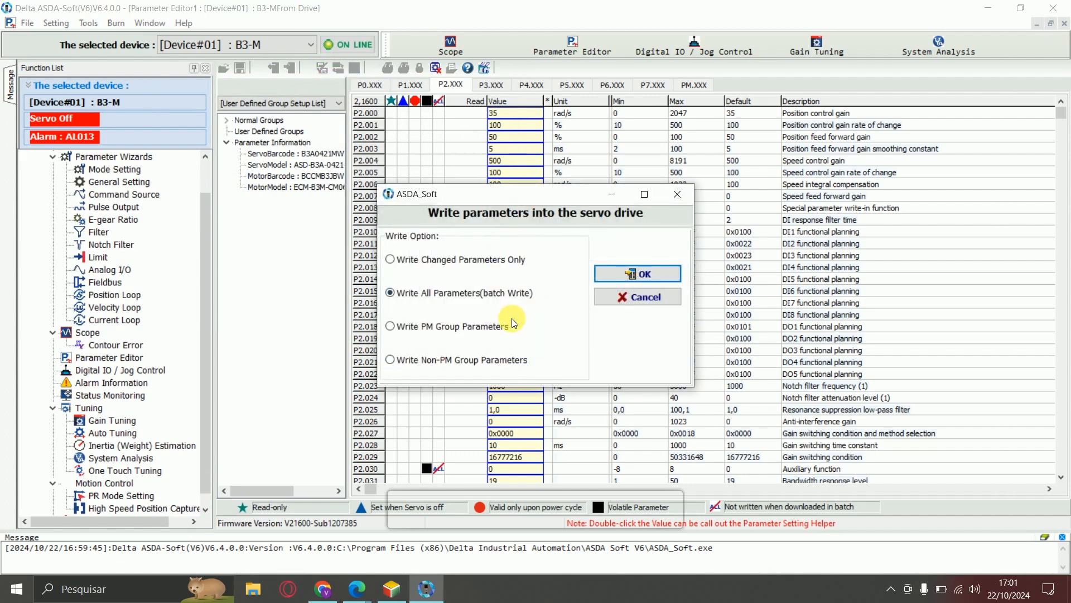
pyautogui.click(494, 265)
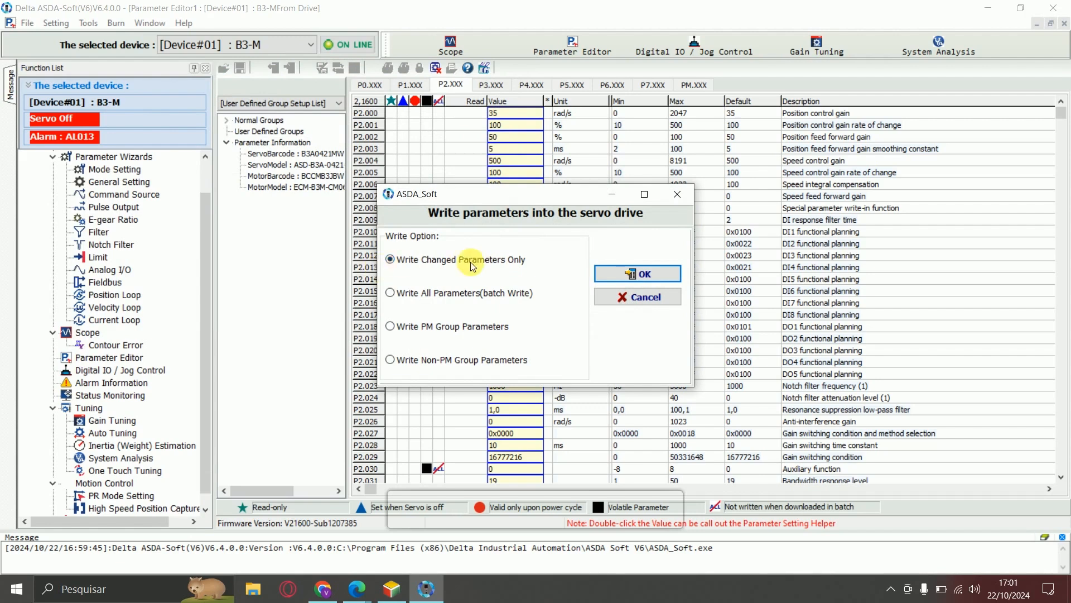
pyautogui.click(628, 272)
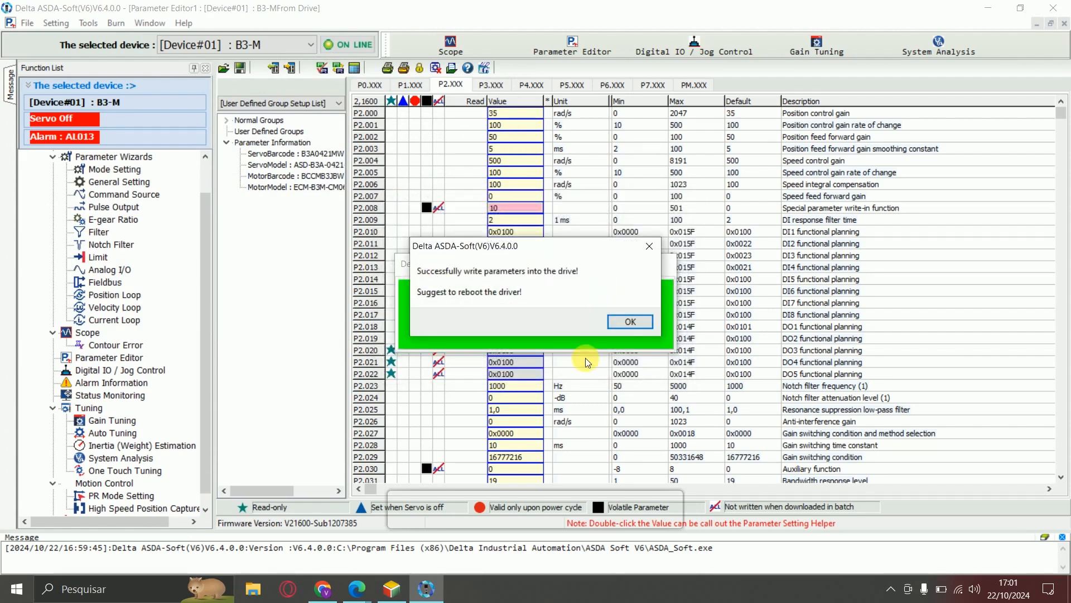
pyautogui.click(635, 325)
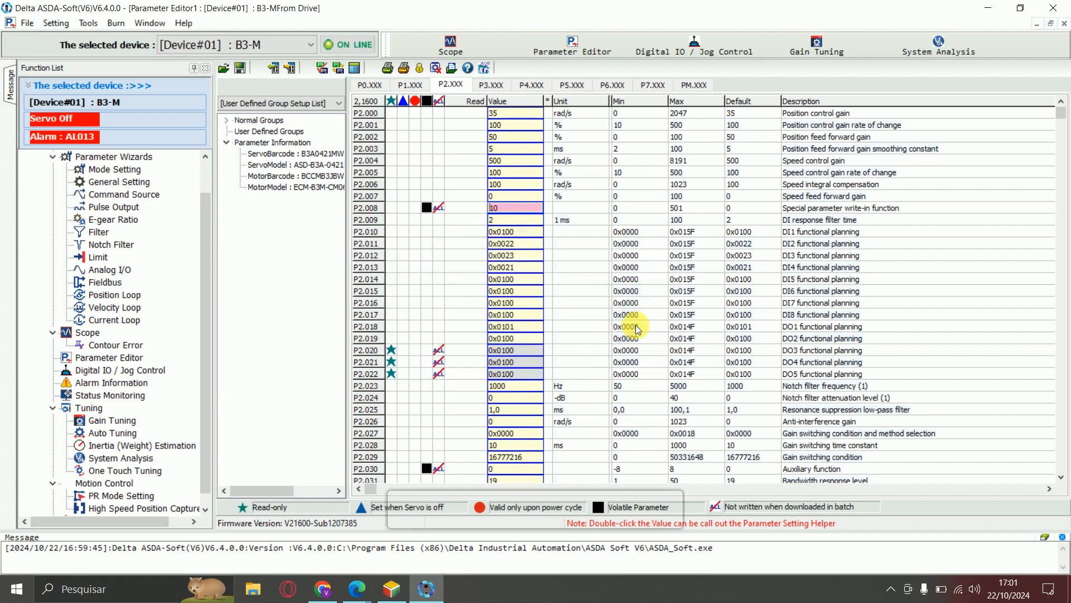
# Step: Take the B3-M drive connection offline and bring it back online
pyautogui.click(530, 208)
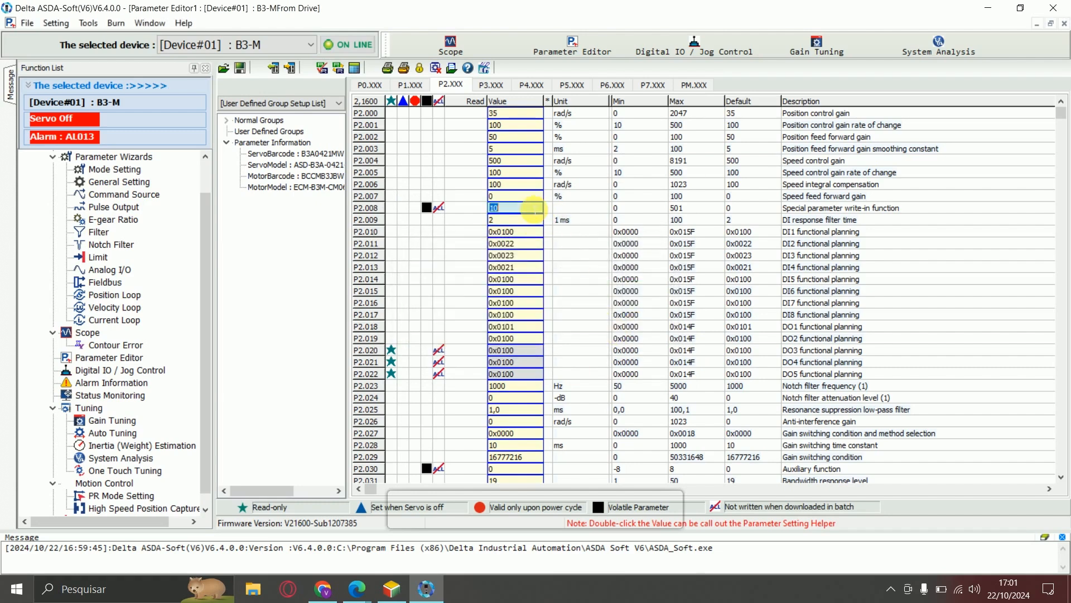
pyautogui.click(362, 49)
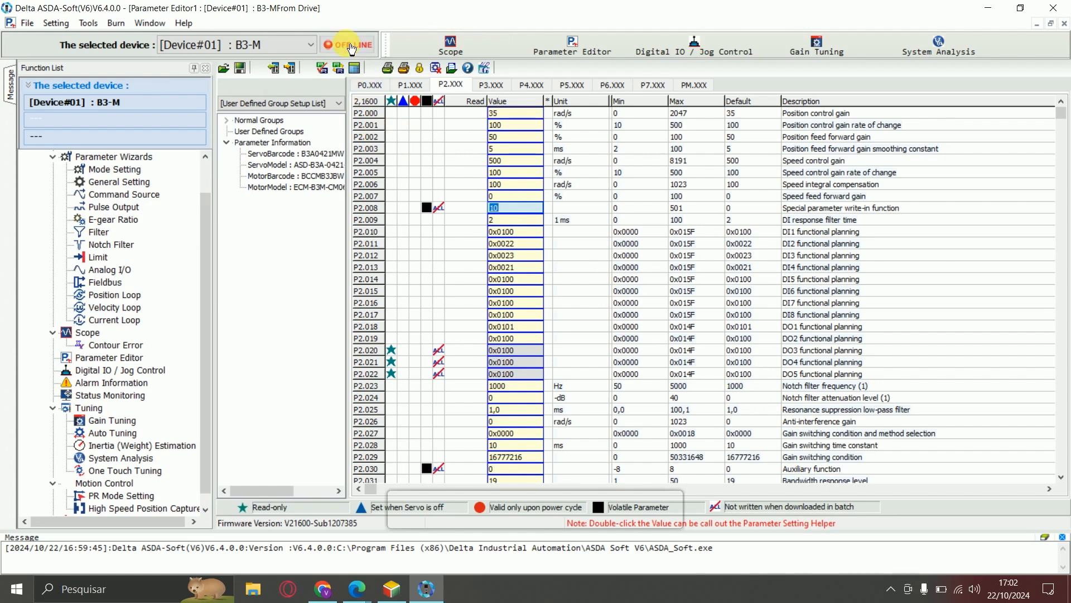
pyautogui.click(351, 50)
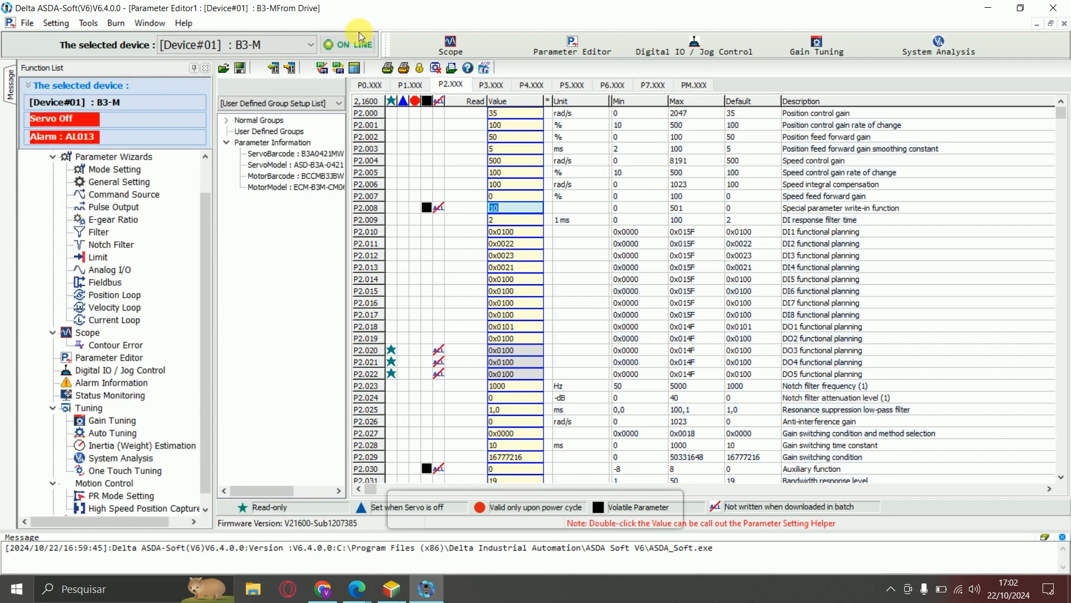
# Step: Set the P2.011 (DI2 functional planning) function to [0x00]Disabled and write it to the servo
pyautogui.click(460, 157)
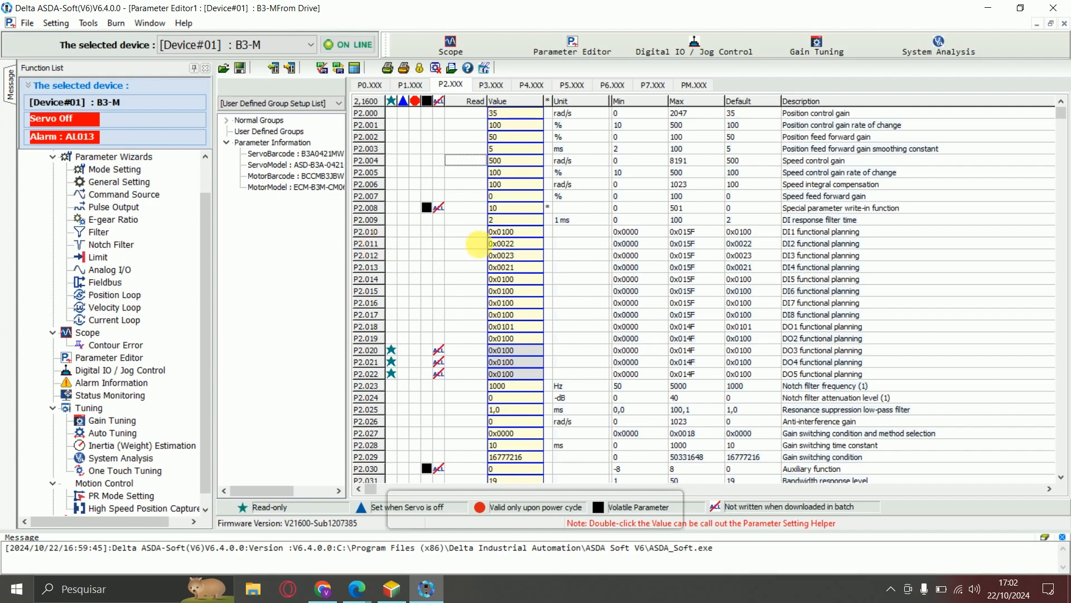
pyautogui.click(528, 244)
pyautogui.doubleClick(529, 246)
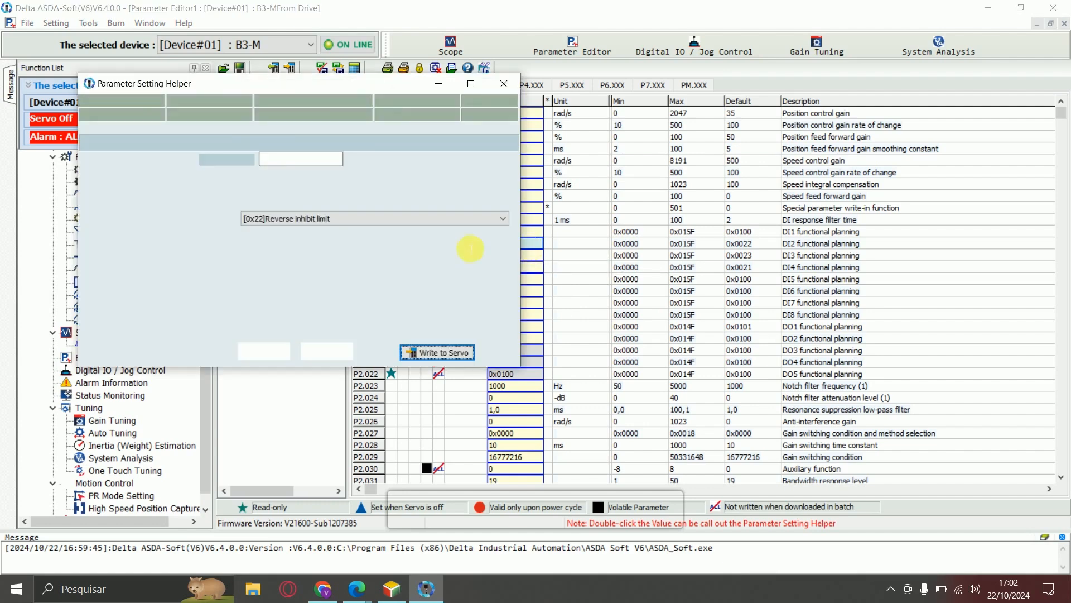
pyautogui.click(382, 219)
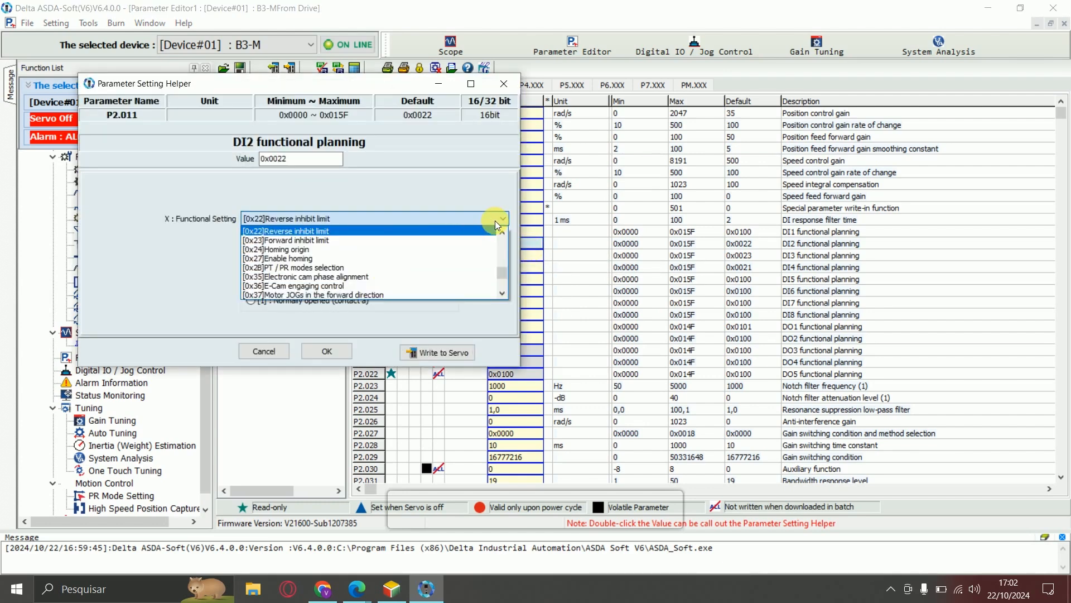
pyautogui.click(504, 281)
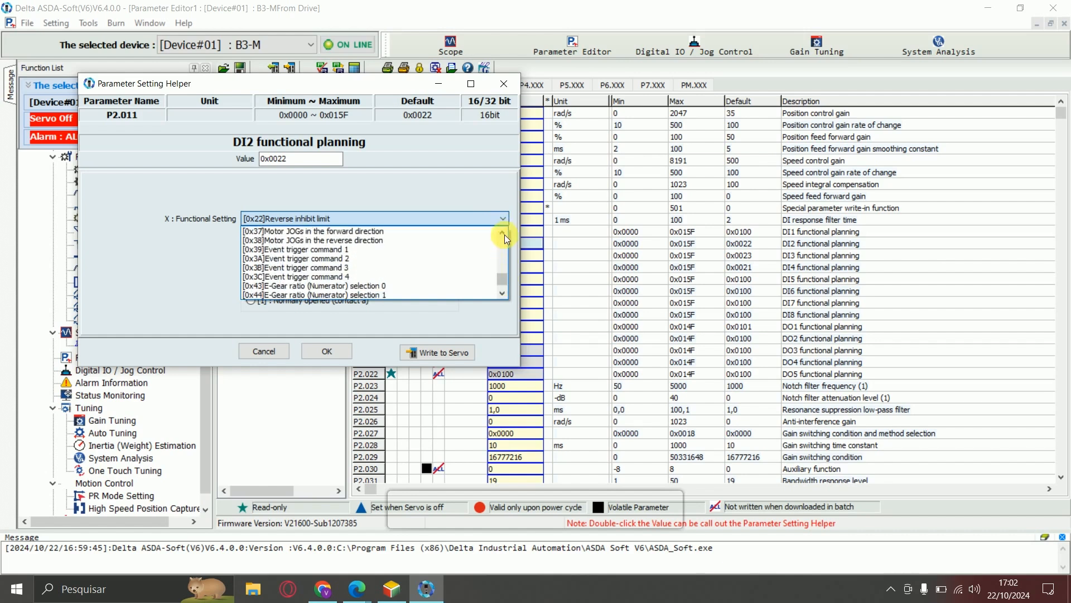
pyautogui.moveTo(511, 276); pyautogui.dragTo(503, 238)
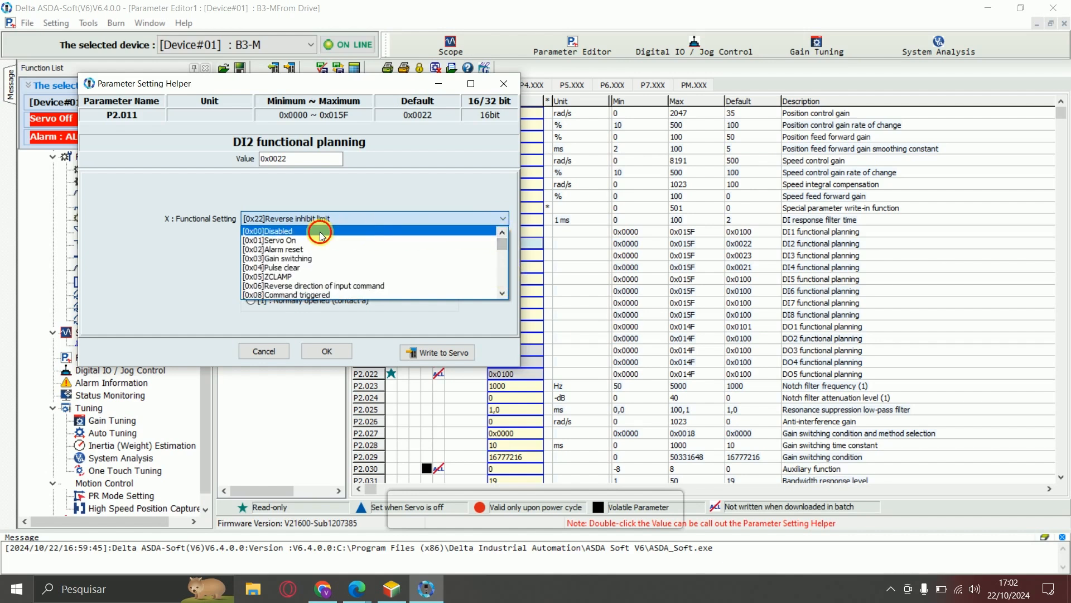
pyautogui.click(390, 232)
pyautogui.click(429, 349)
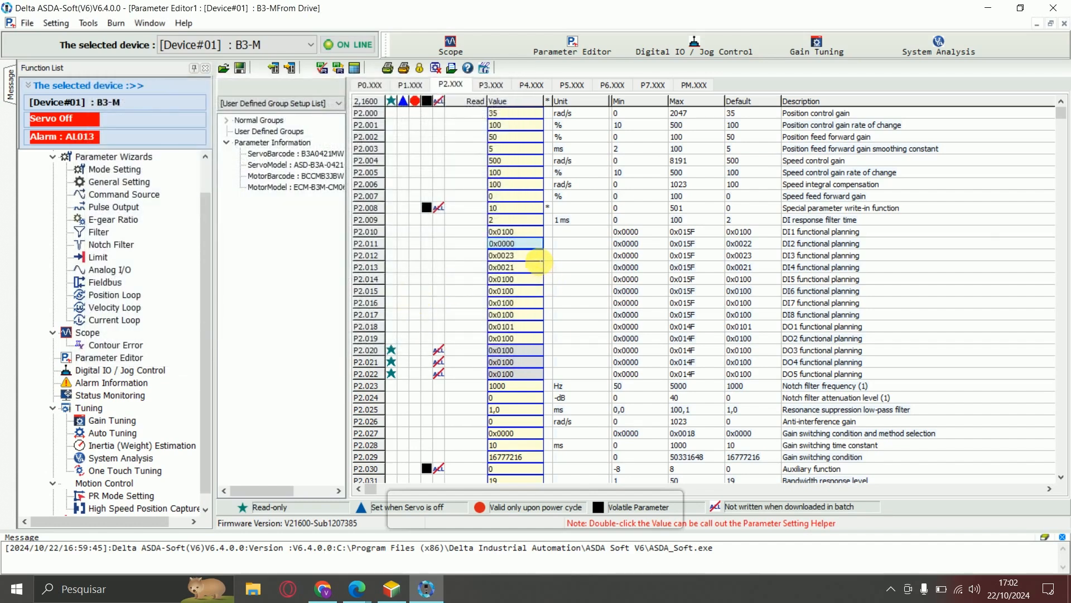
# Step: Set the P2.012 (DI3 functional planning) function to [0x00]Disabled and write it to the servo
pyautogui.doubleClick(531, 255)
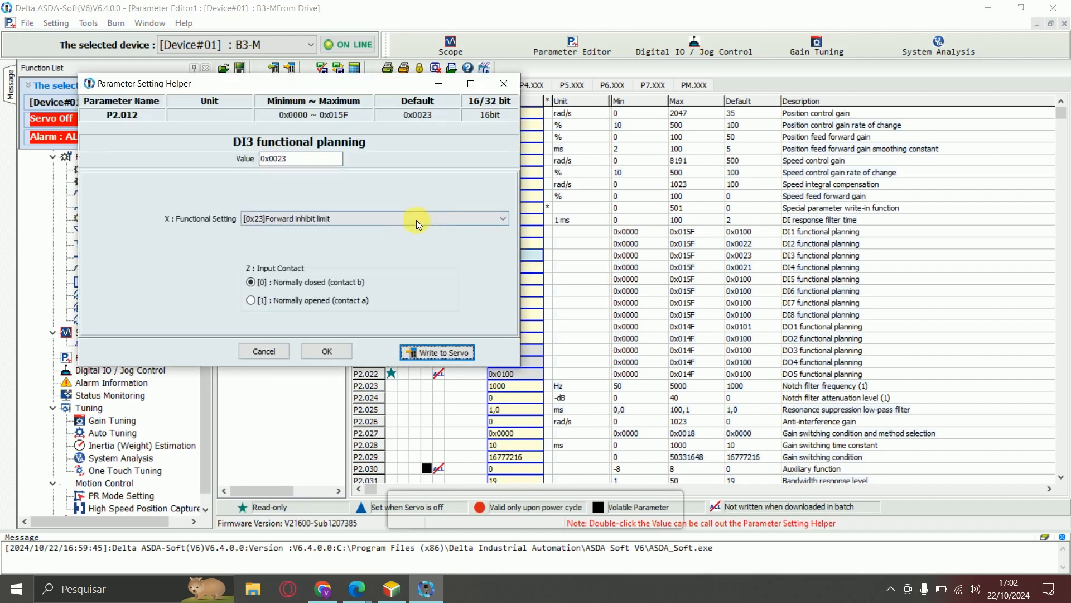
pyautogui.click(445, 219)
pyautogui.moveTo(501, 271); pyautogui.dragTo(511, 216)
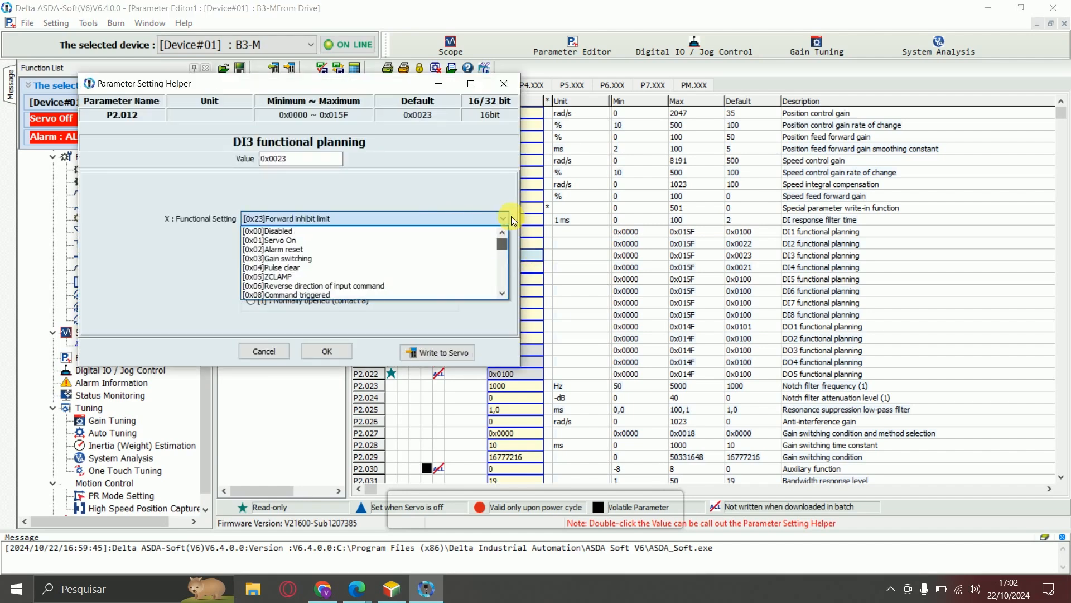
pyautogui.click(413, 232)
pyautogui.click(455, 353)
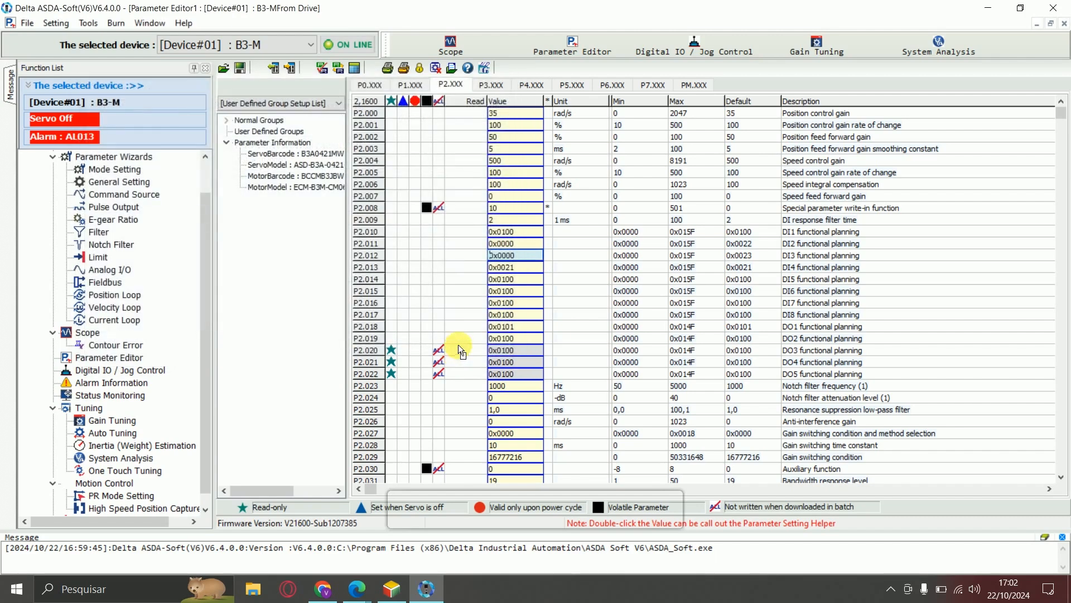
# Step: Set the P2.013 (DI4 functional planning) function to [0x00]Disabled and write it to the servo
pyautogui.doubleClick(533, 268)
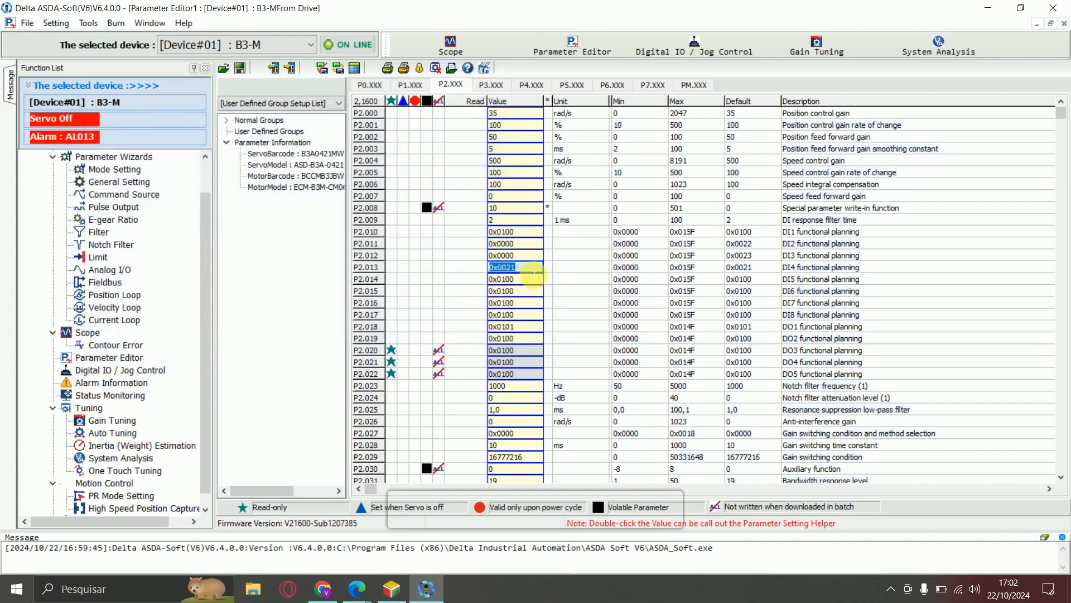
pyautogui.click(484, 219)
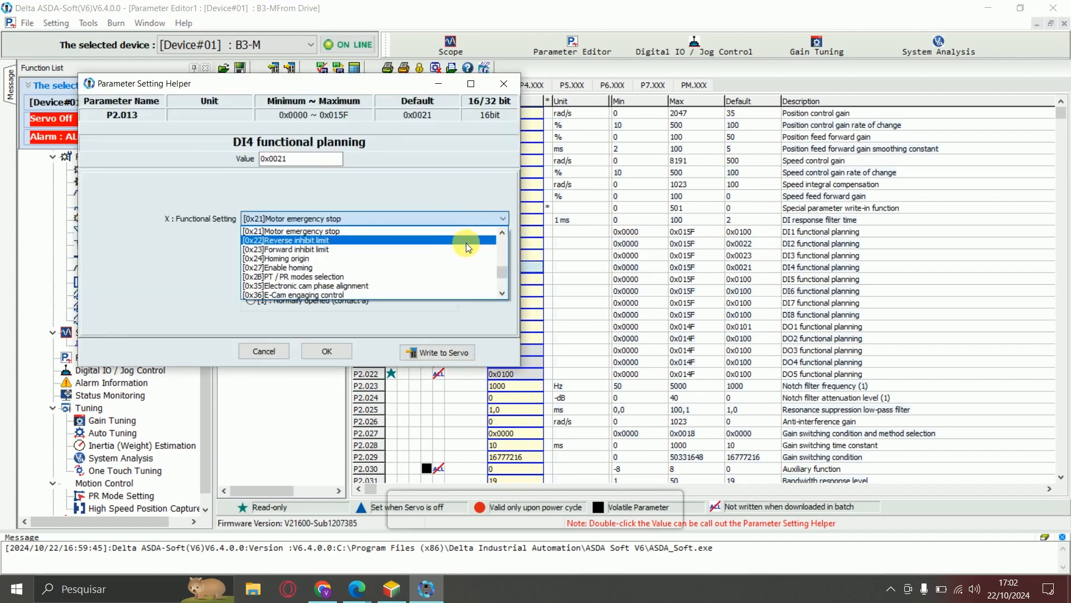
pyautogui.scroll(5, 466, 242)
pyautogui.click(381, 231)
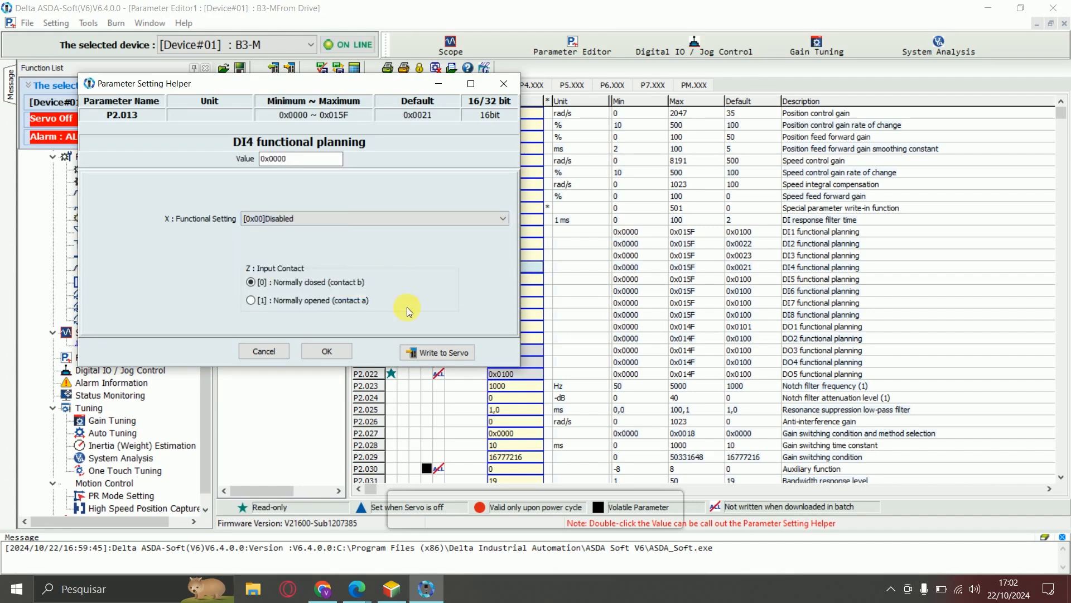
pyautogui.click(441, 352)
# Step: Write the edited parameters from the parameter table into the servo drive
pyautogui.click(289, 68)
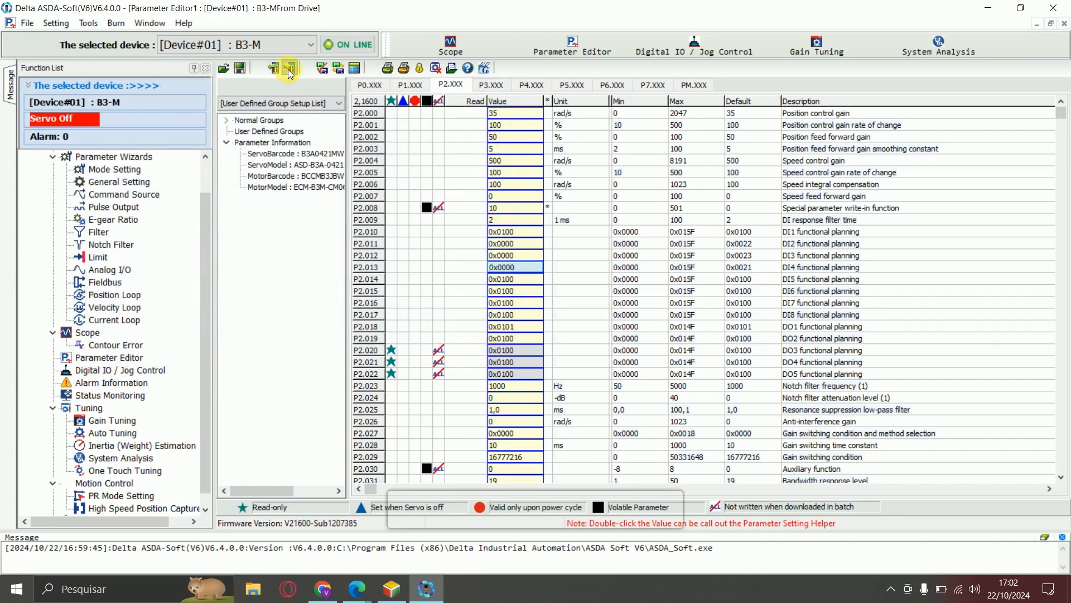
pyautogui.click(636, 274)
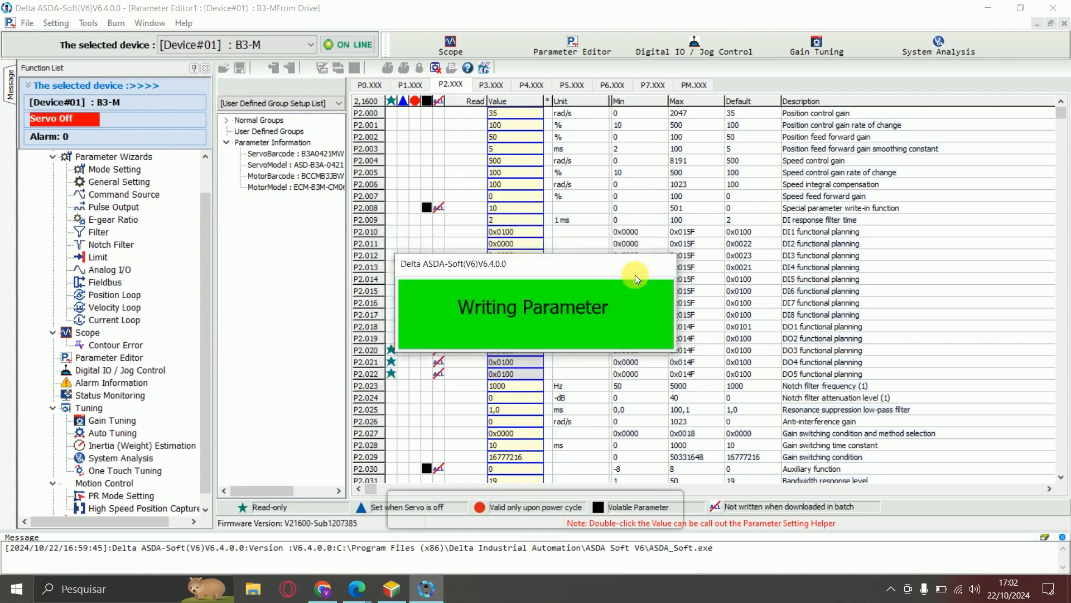
pyautogui.click(630, 321)
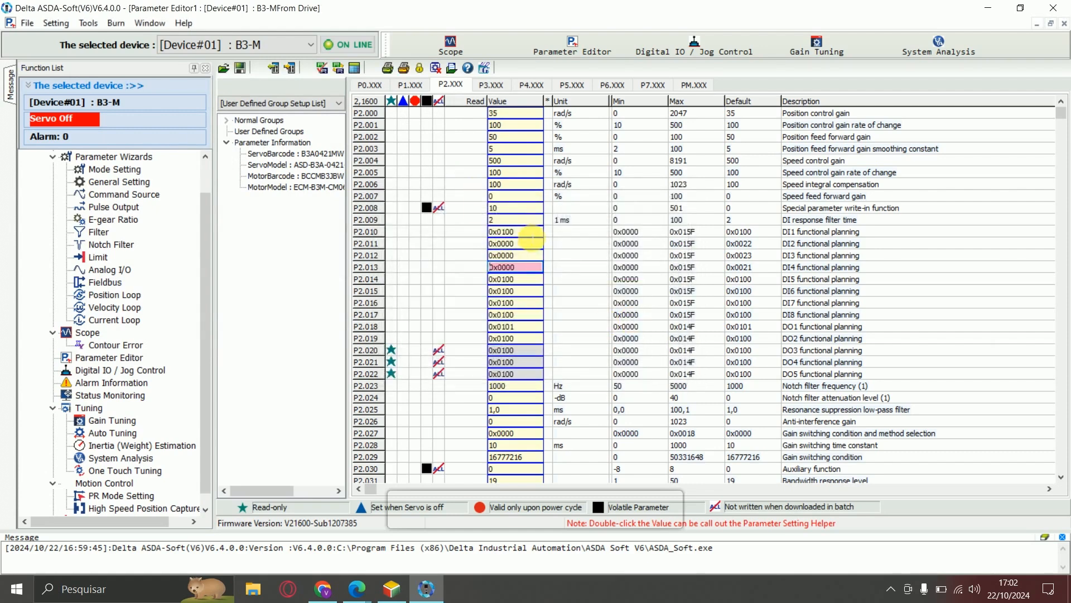
# Step: Set P2.030 (Auxiliary function) to option 5 in the parameter table without writing it to the servo
pyautogui.click(538, 211)
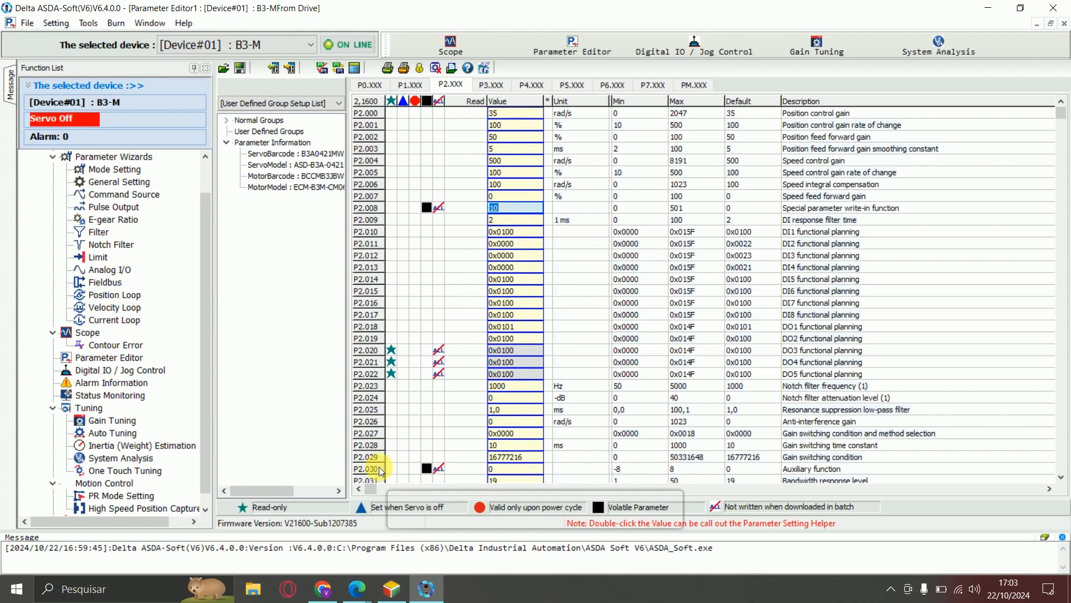
pyautogui.doubleClick(511, 469)
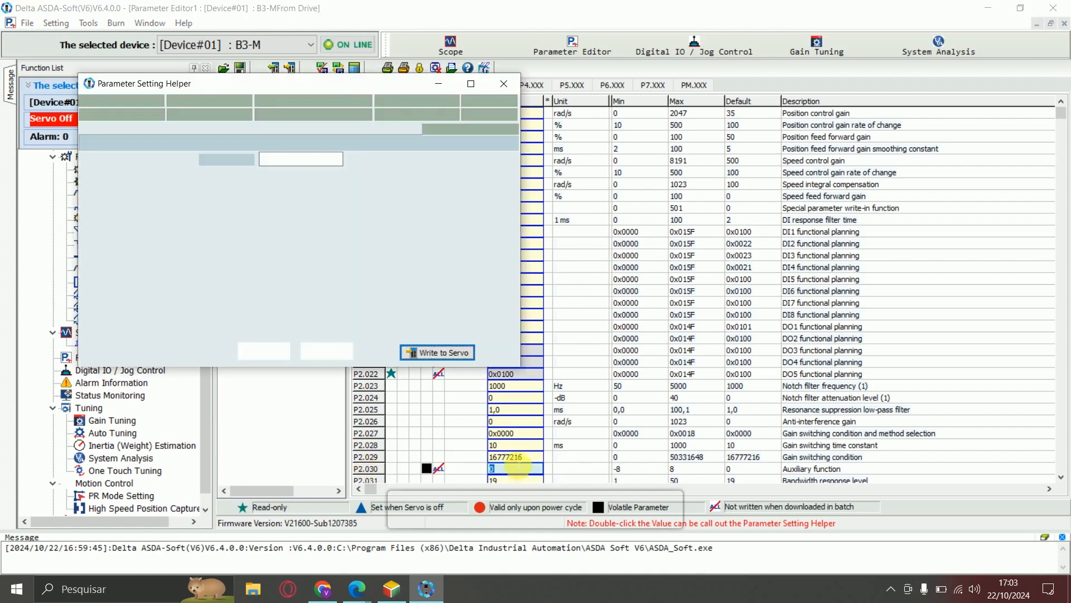
pyautogui.click(96, 245)
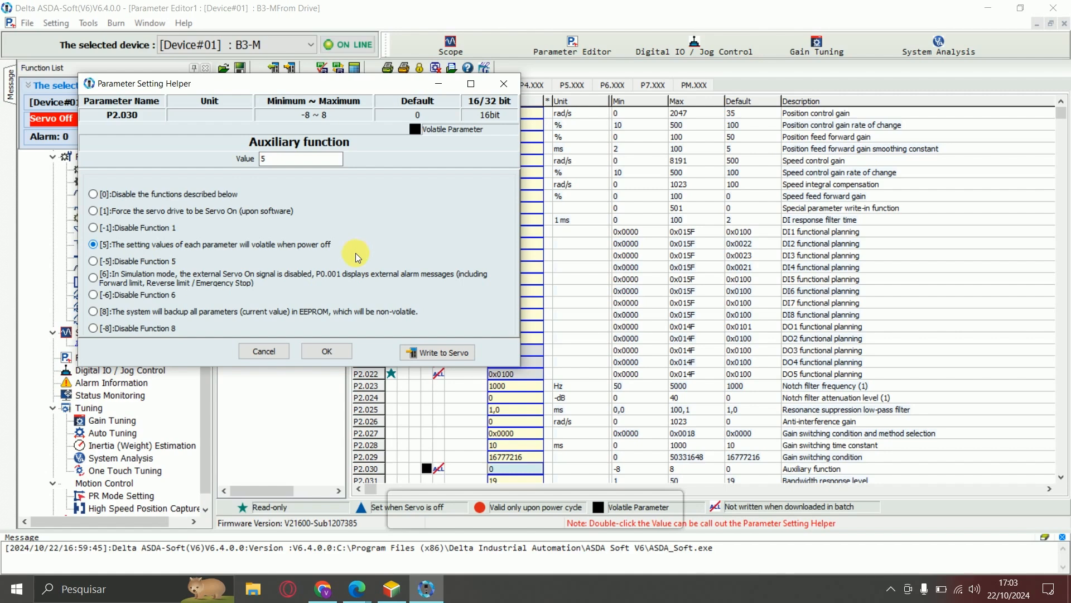
pyautogui.click(330, 350)
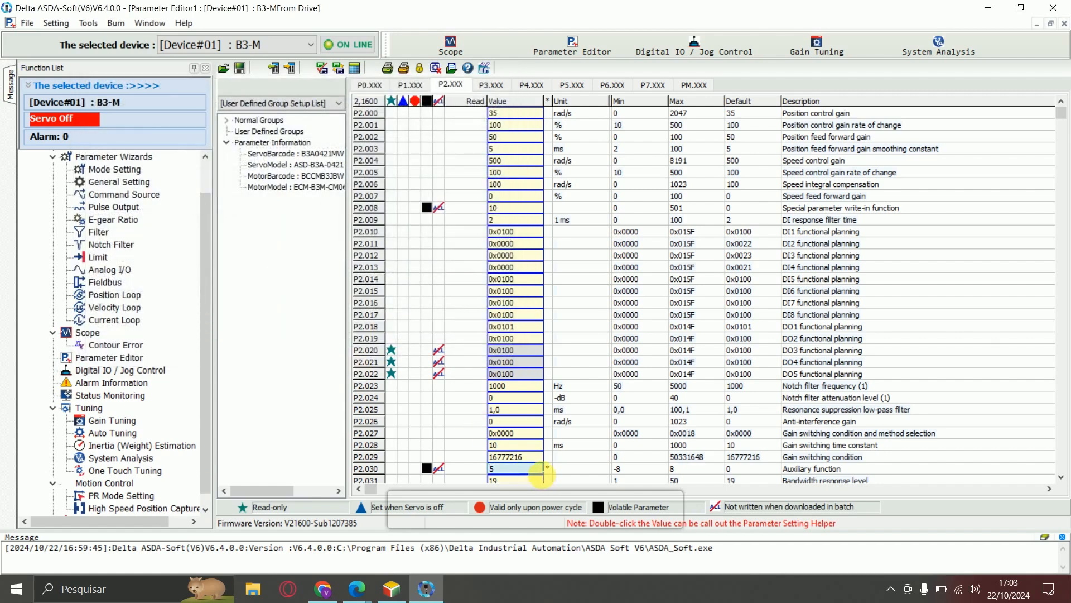
# Step: Write P2.030 to the servo as 1 to force Servo On, and again as 5 to make parameter settings volatile at power off
pyautogui.doubleClick(541, 473)
pyautogui.click(434, 356)
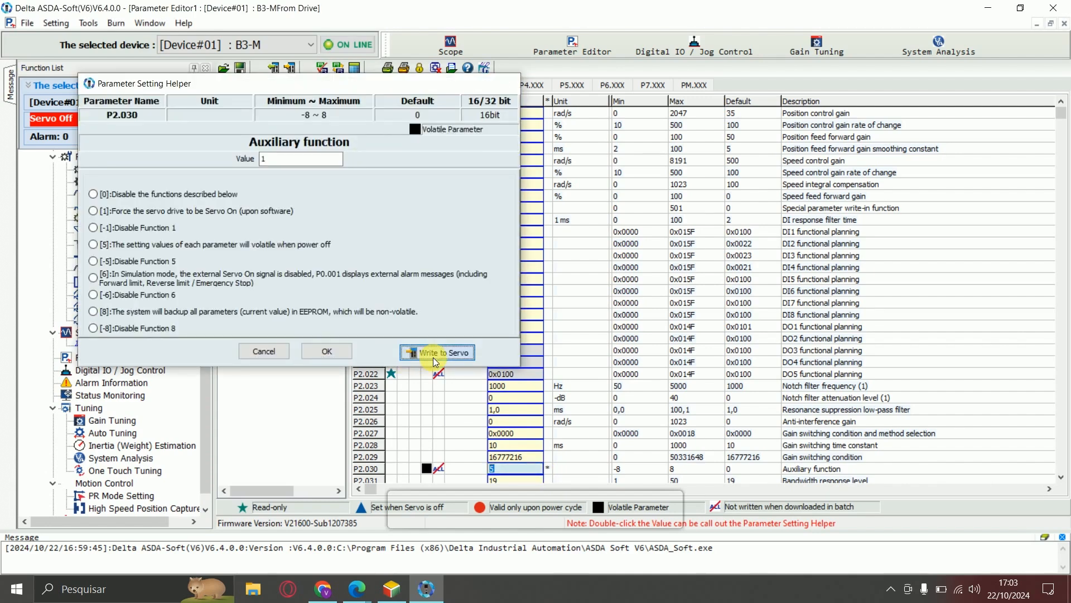
pyautogui.doubleClick(505, 470)
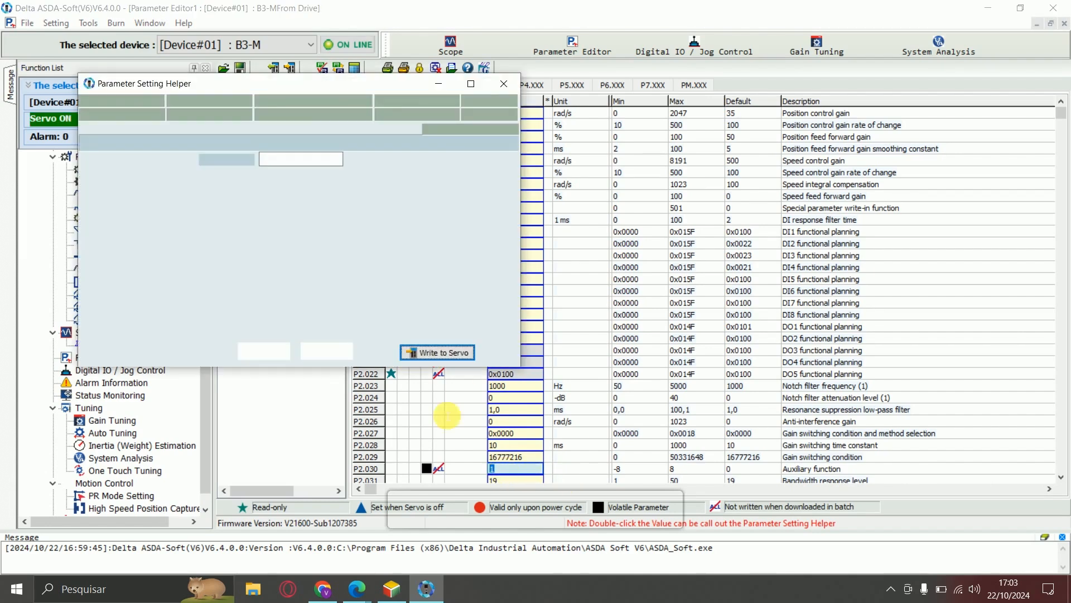
pyautogui.click(123, 261)
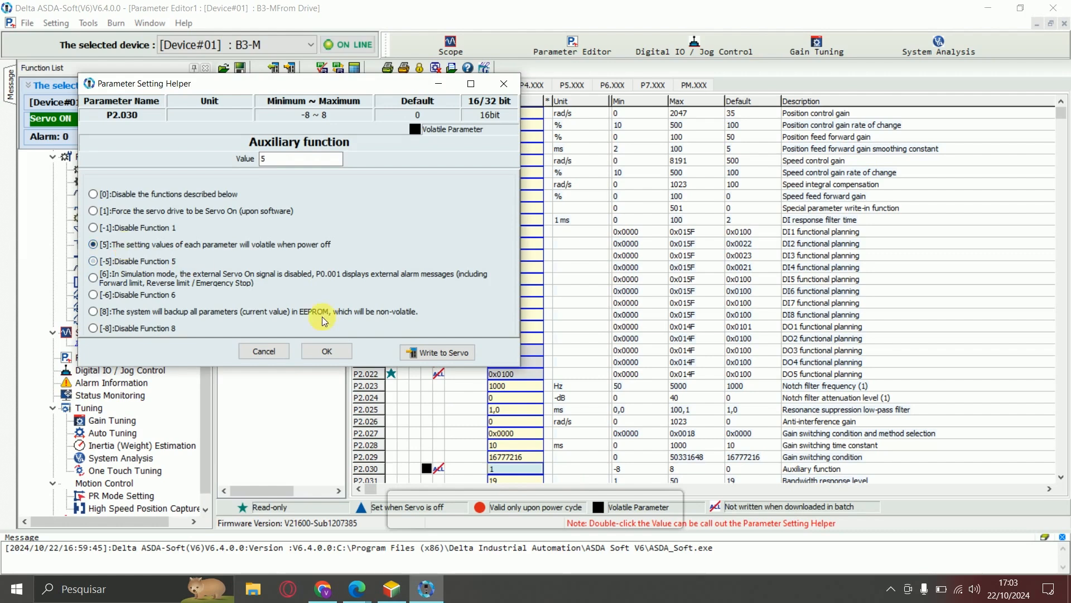
pyautogui.click(454, 352)
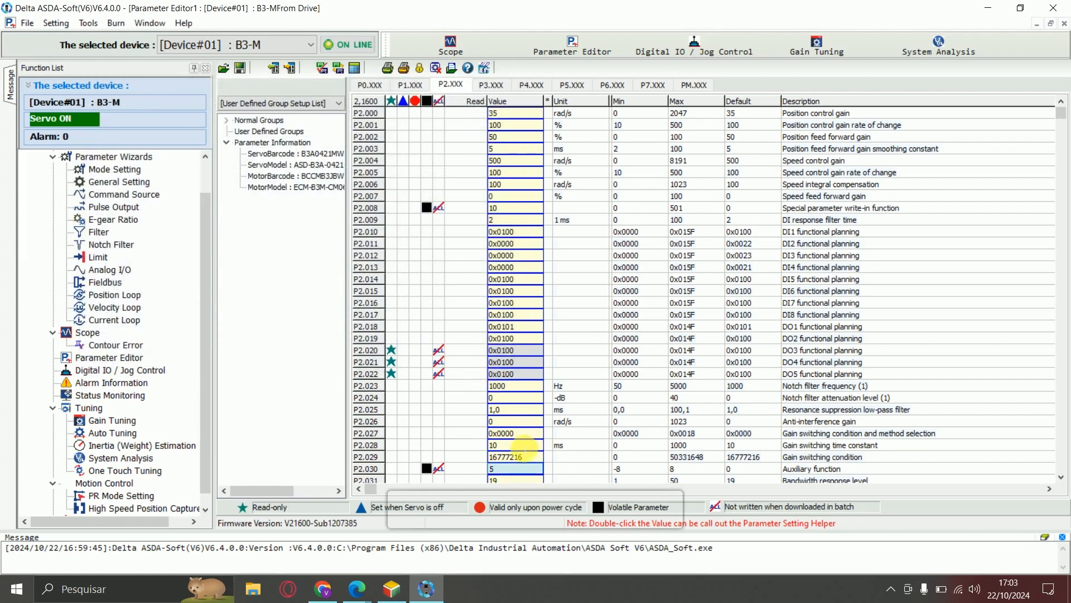
pyautogui.press('Return')
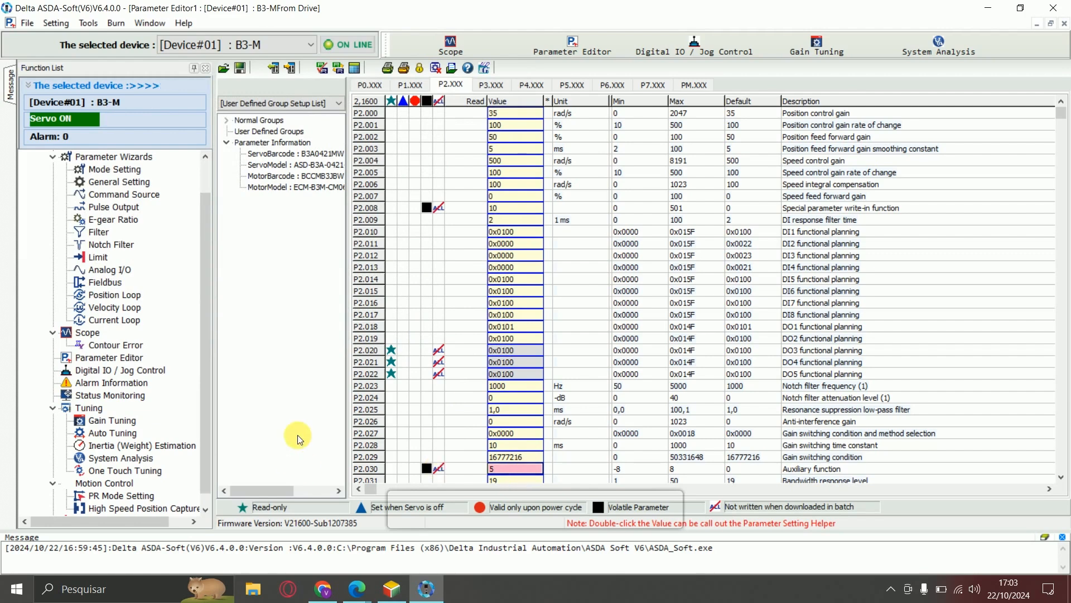
# Step: Set the P1.001 control mode to [0x01] PR: Position control mode, write it to the servo and acknowledge the restart notice
pyautogui.click(411, 84)
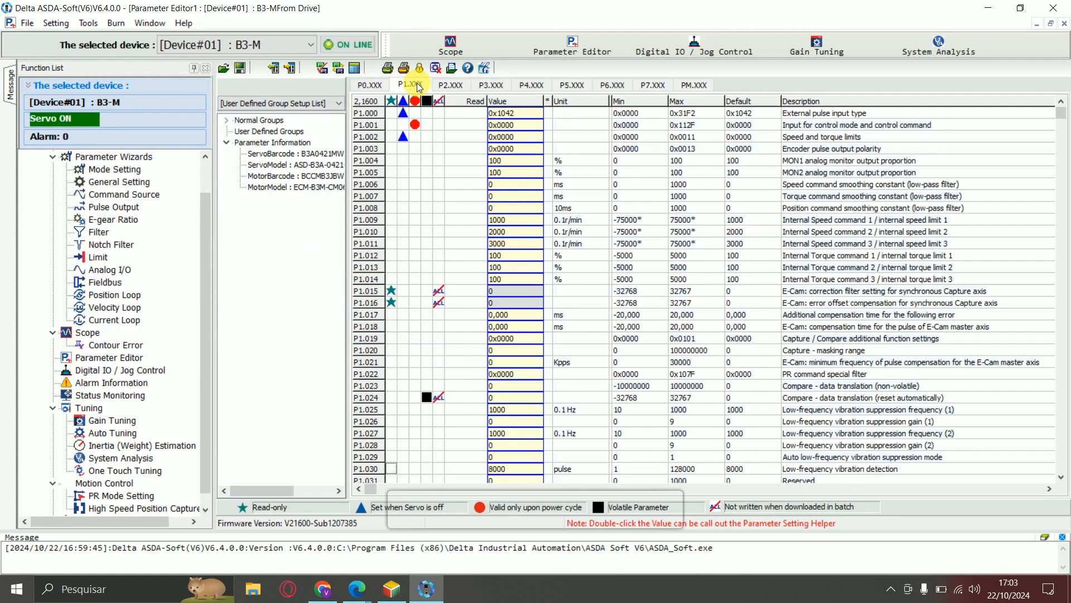
pyautogui.doubleClick(537, 126)
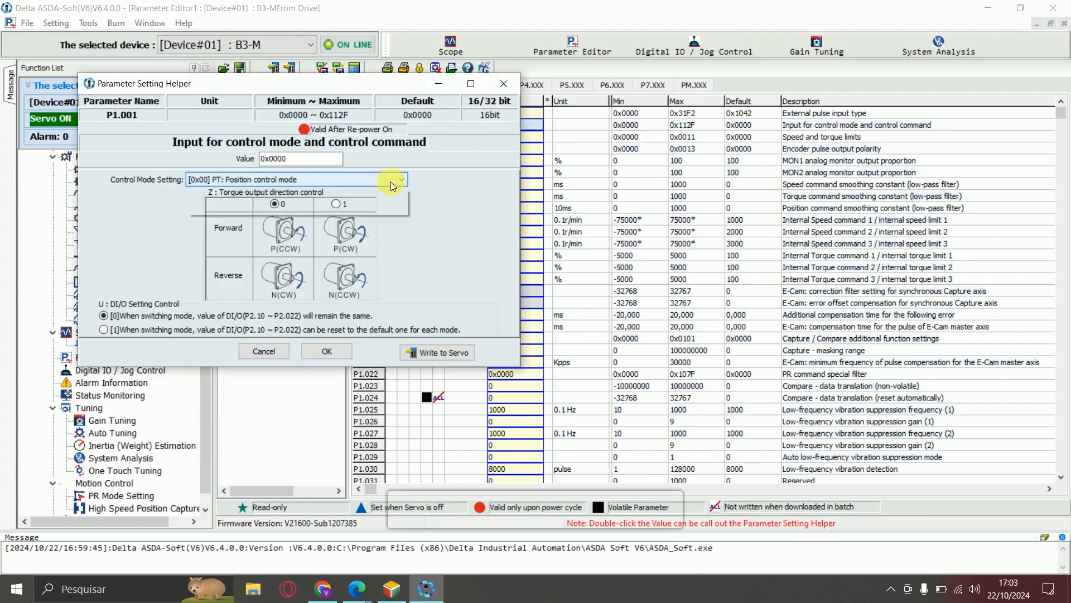
pyautogui.click(390, 180)
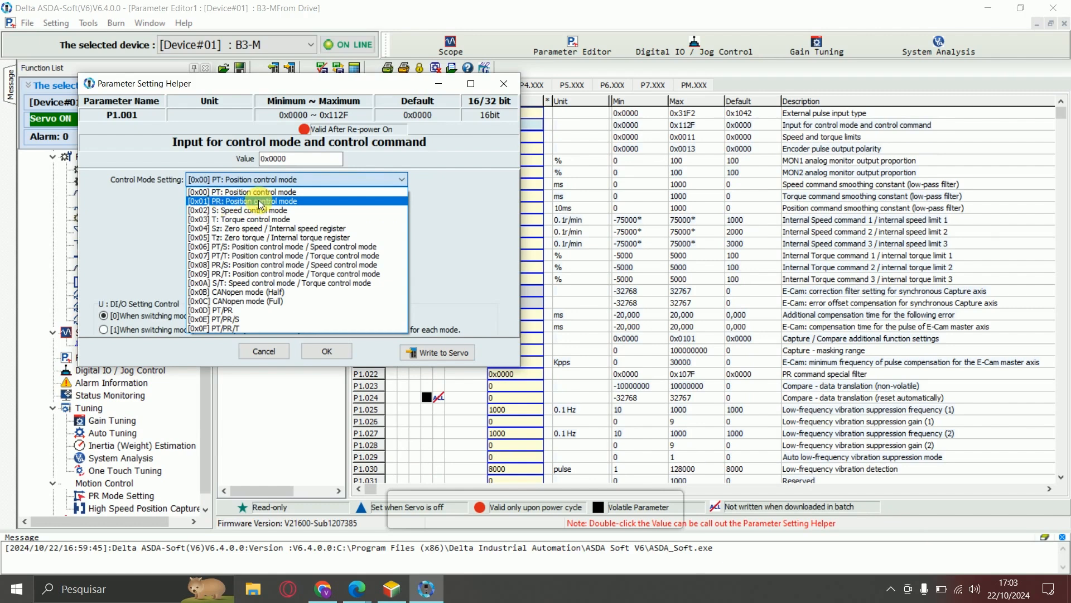
pyautogui.click(228, 202)
pyautogui.click(438, 352)
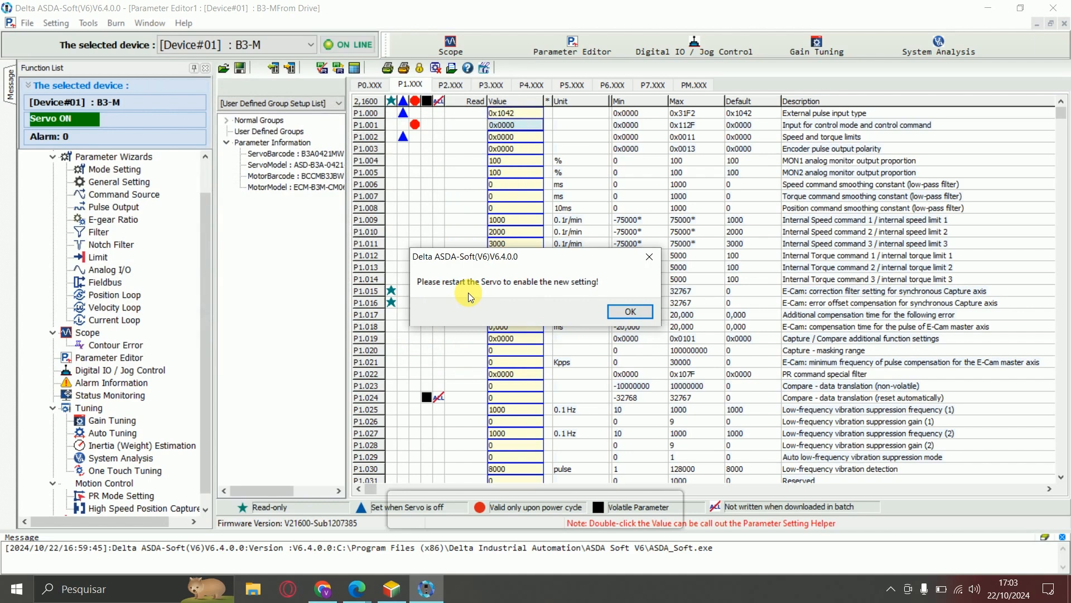
pyautogui.click(631, 311)
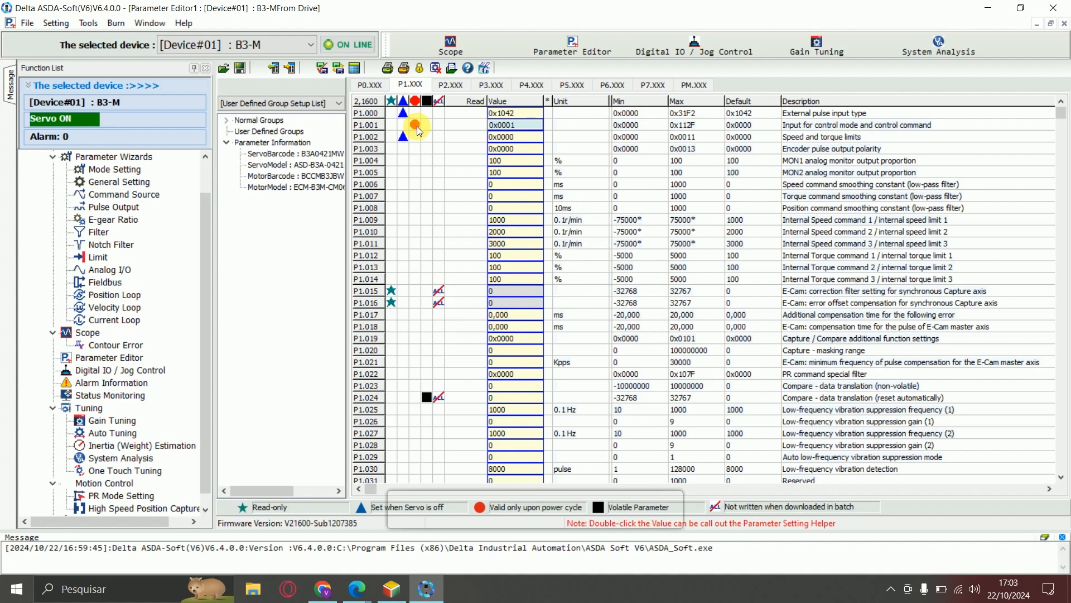
# Step: Reopen P1.001 and write its PR position control mode to the servo again
pyautogui.click(535, 128)
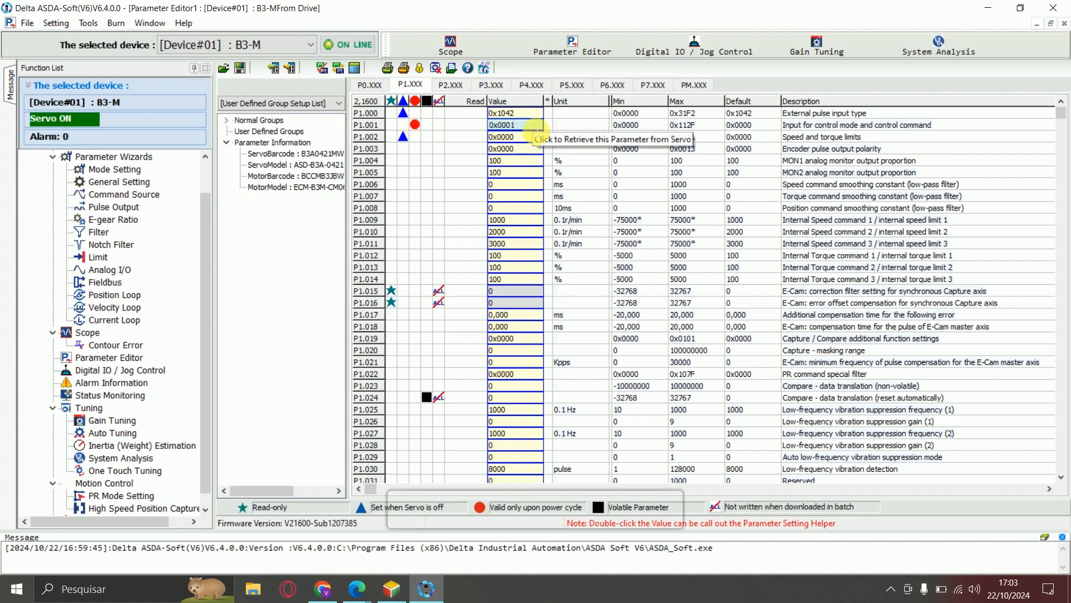
pyautogui.doubleClick(534, 129)
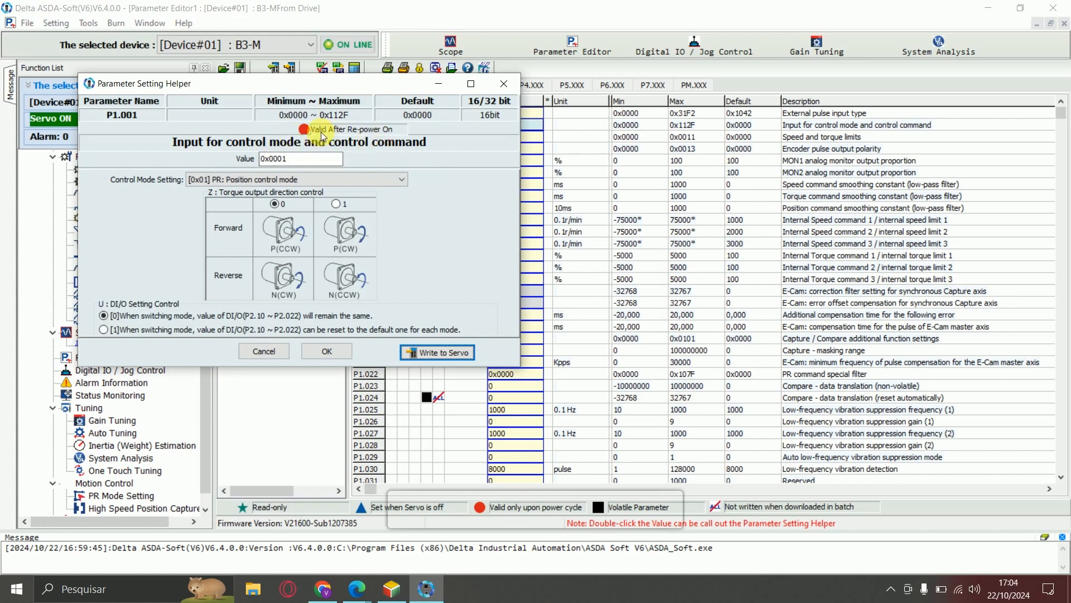
pyautogui.click(447, 350)
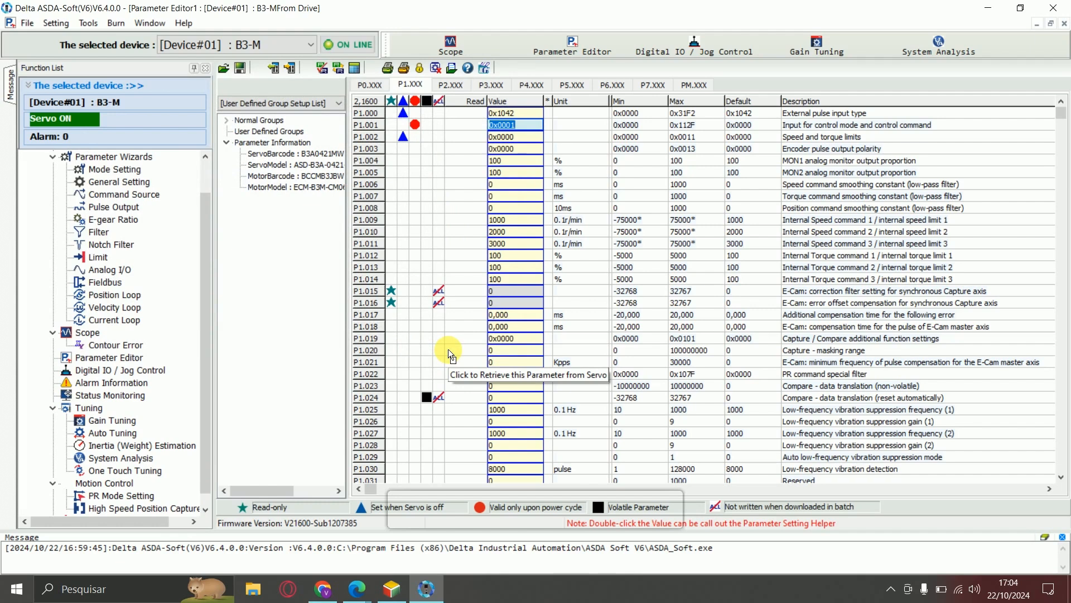
# Step: Set the P3.000 (Address) value to 0x0001 in the communication parameters
pyautogui.click(495, 88)
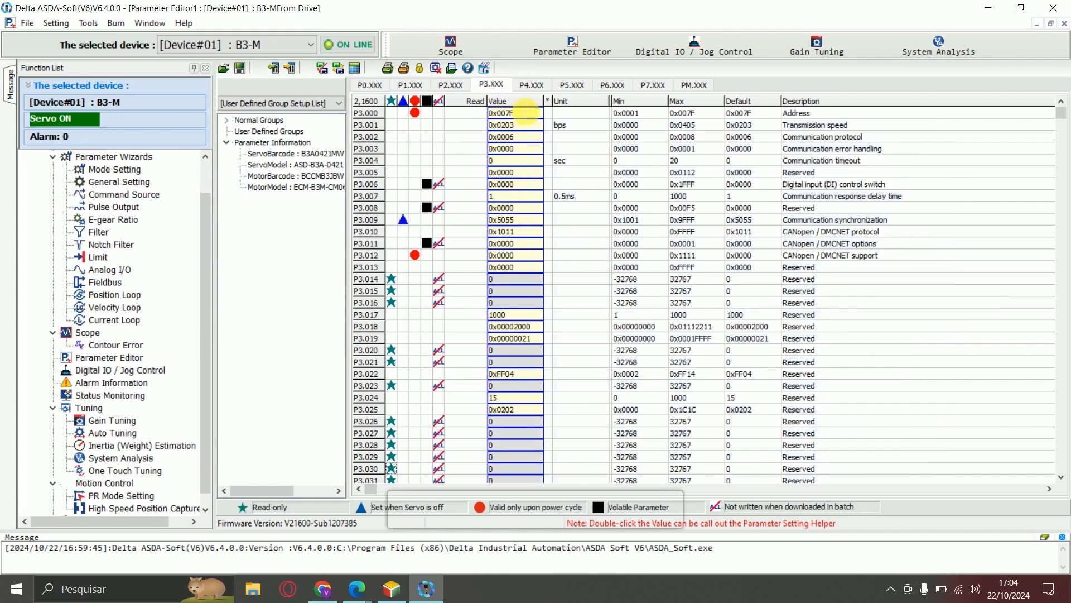
pyautogui.click(530, 114)
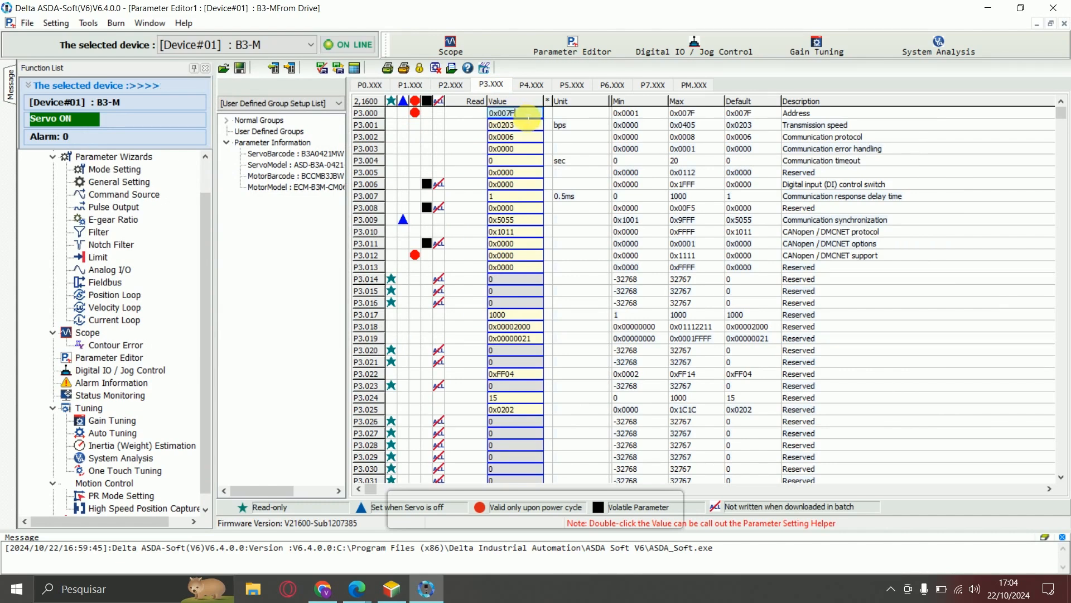
pyautogui.press('BackSpace')
pyautogui.press('BackSpace')
pyautogui.write('01')
# Step: Set the P3.001 (Transmission speed) RS-232/485 baud rate to 9600 and the CAN baud rate to 1.0 Mbit/s, and write them to the servo
pyautogui.click(527, 129)
pyautogui.click(528, 130)
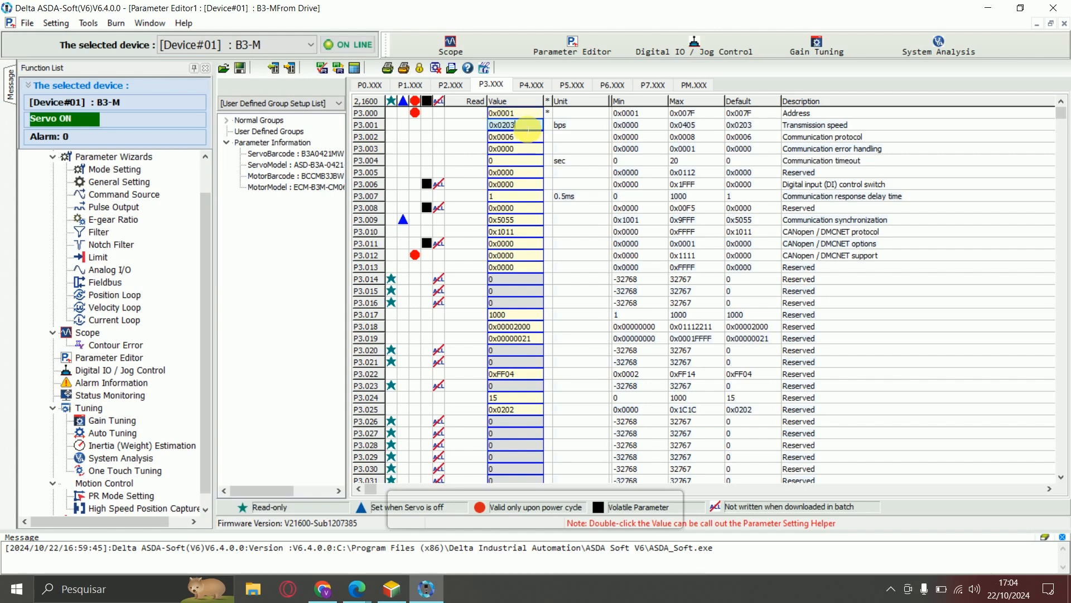
pyautogui.doubleClick(528, 130)
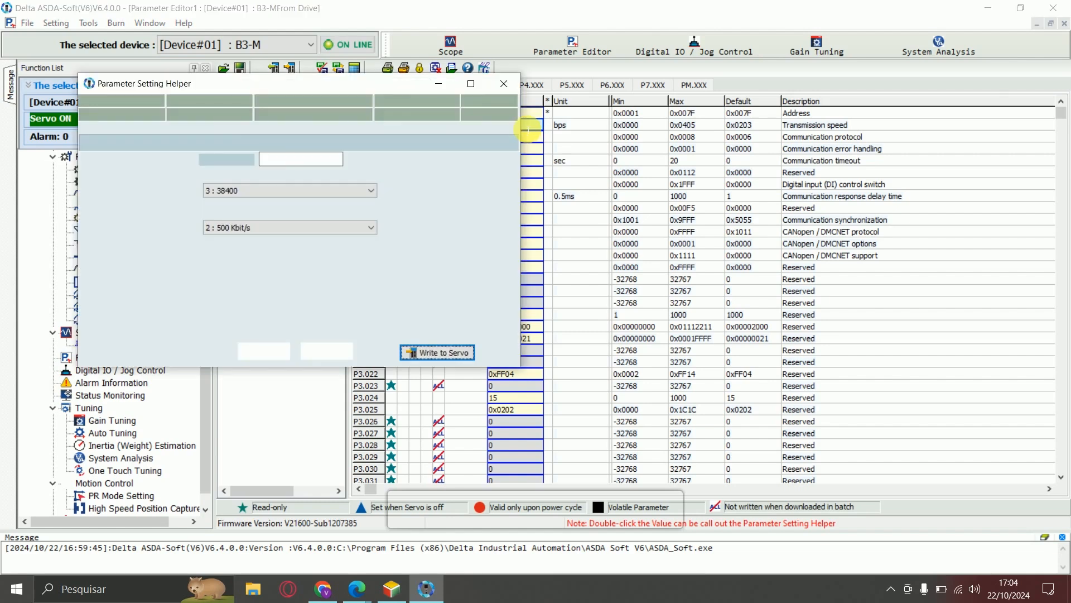
pyautogui.click(372, 190)
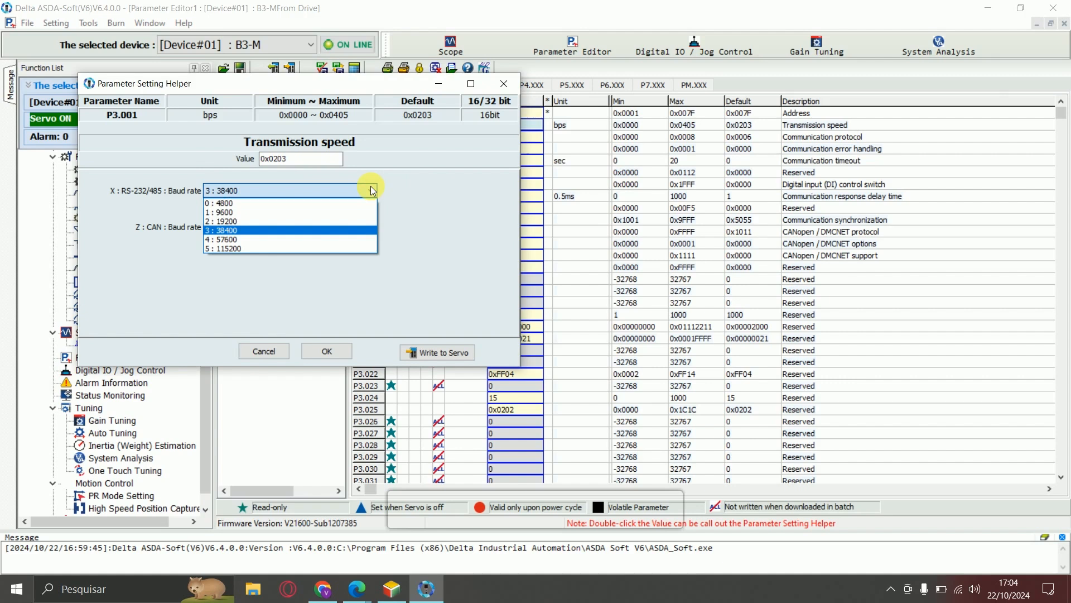
pyautogui.click(235, 214)
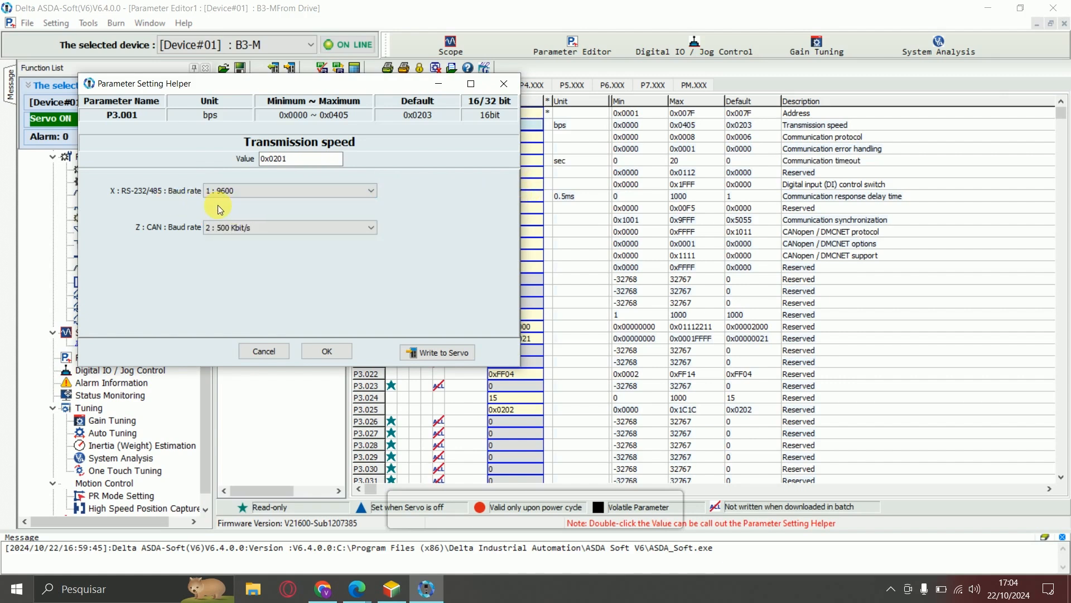
pyautogui.click(371, 229)
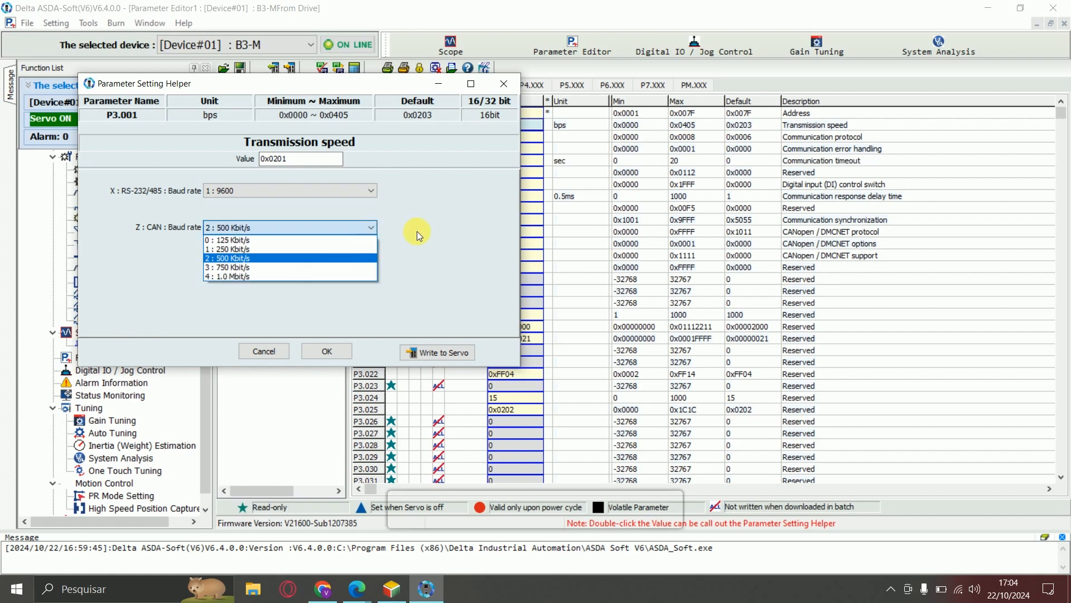
pyautogui.click(253, 277)
pyautogui.click(441, 352)
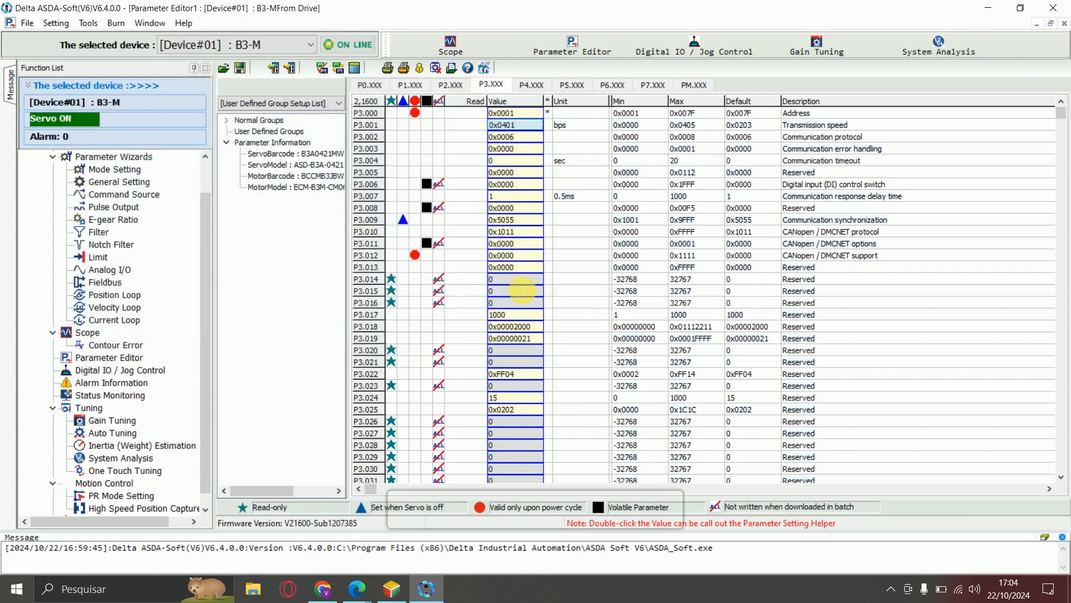
# Step: Write only the changed parameters, including the P3.001 transmission speed, to the servo drive and acknowledge the notices
pyautogui.click(293, 71)
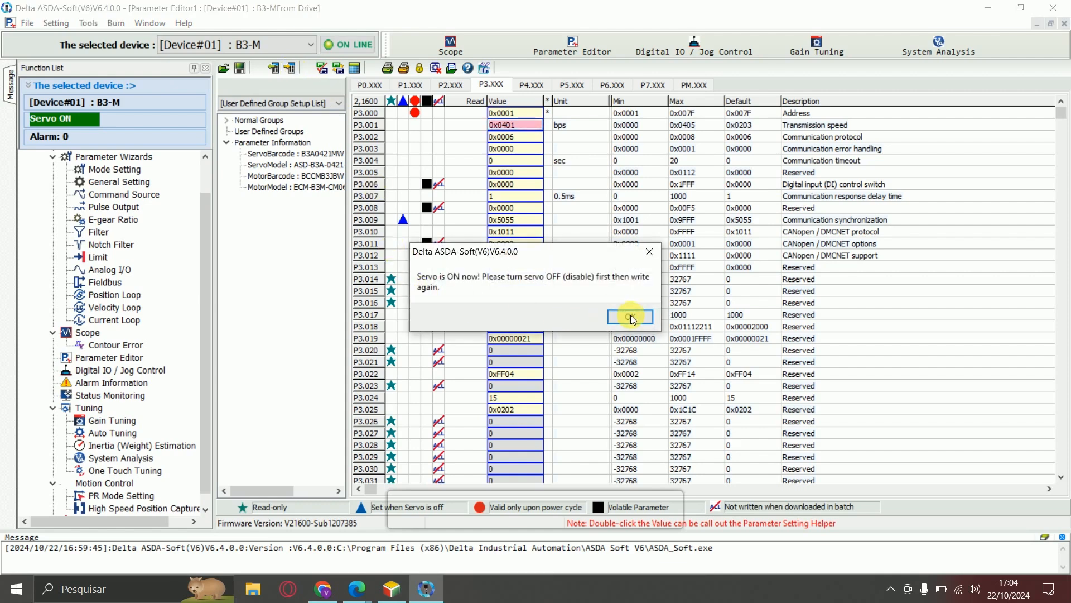
pyautogui.click(631, 317)
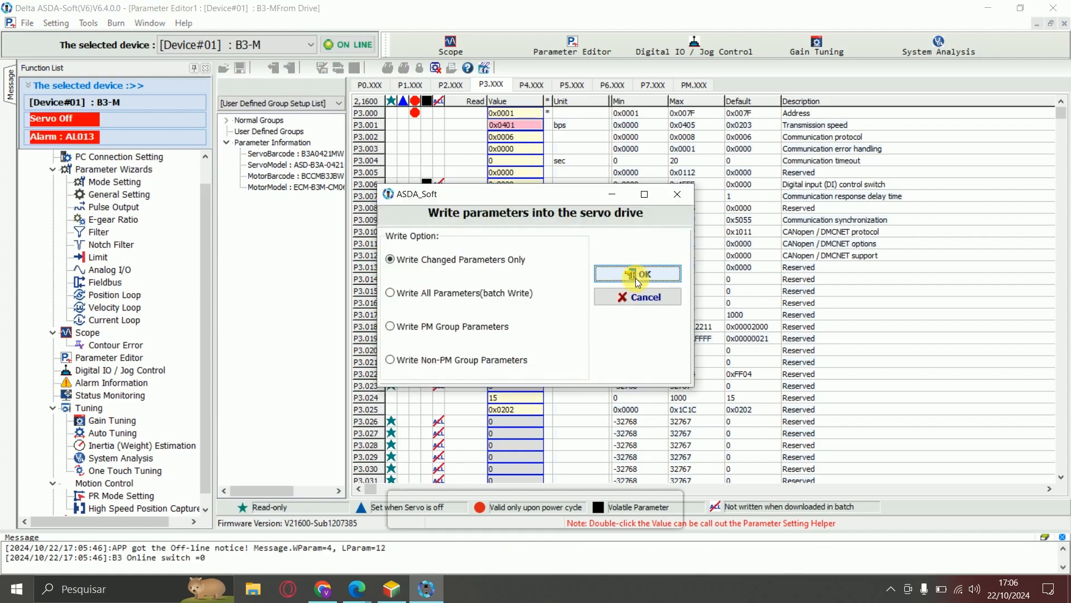
pyautogui.click(636, 275)
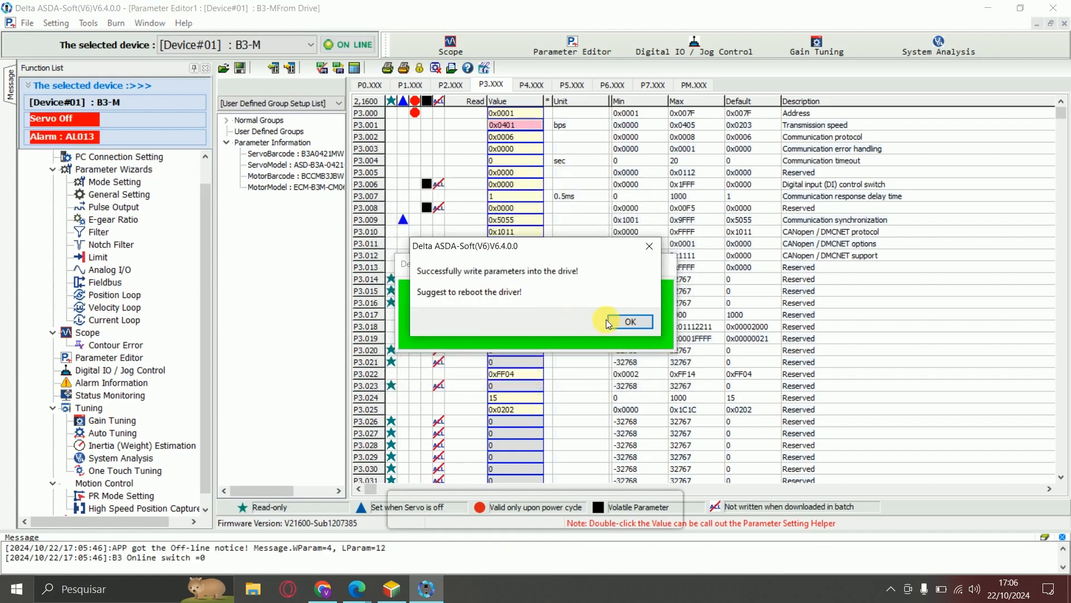
pyautogui.click(614, 321)
pyautogui.click(624, 338)
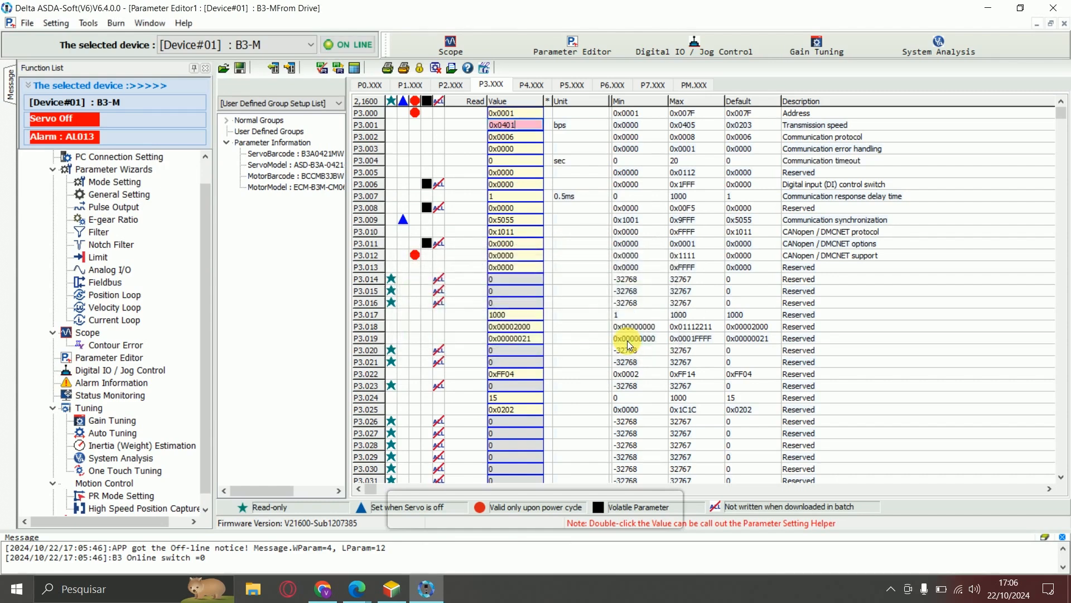
# Step: Write all parameters to the servo drive as a batch and acknowledge the reboot and station number notices
pyautogui.click(290, 68)
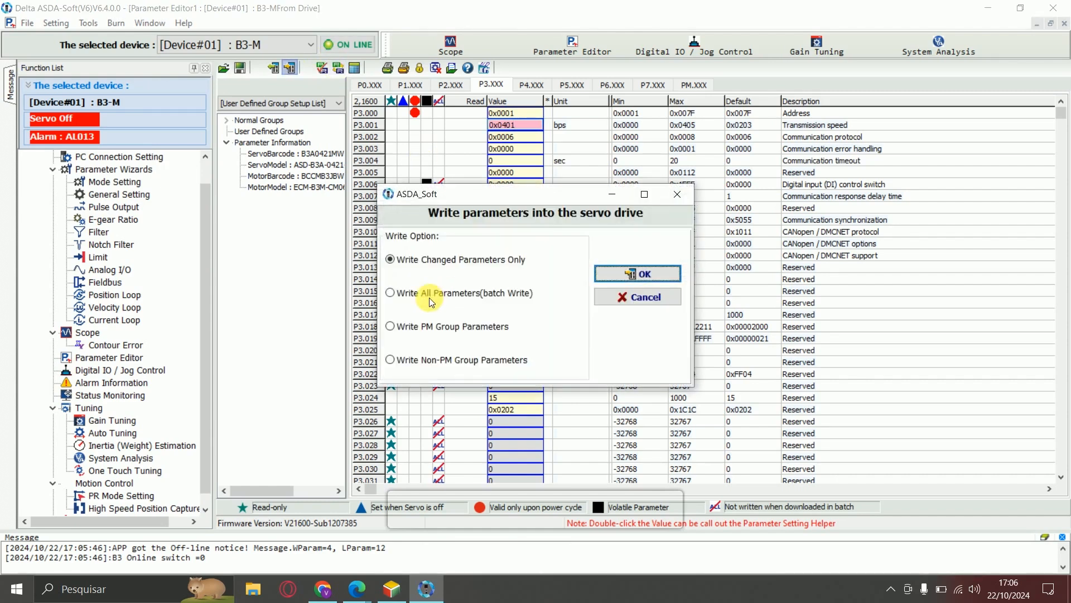
pyautogui.click(420, 295)
pyautogui.click(639, 273)
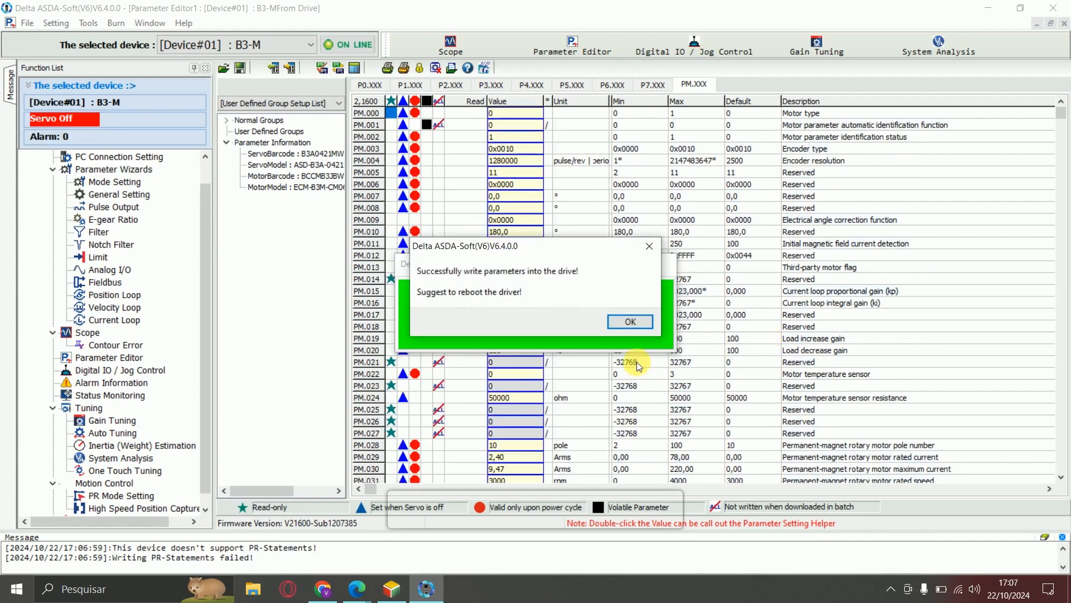
pyautogui.click(638, 323)
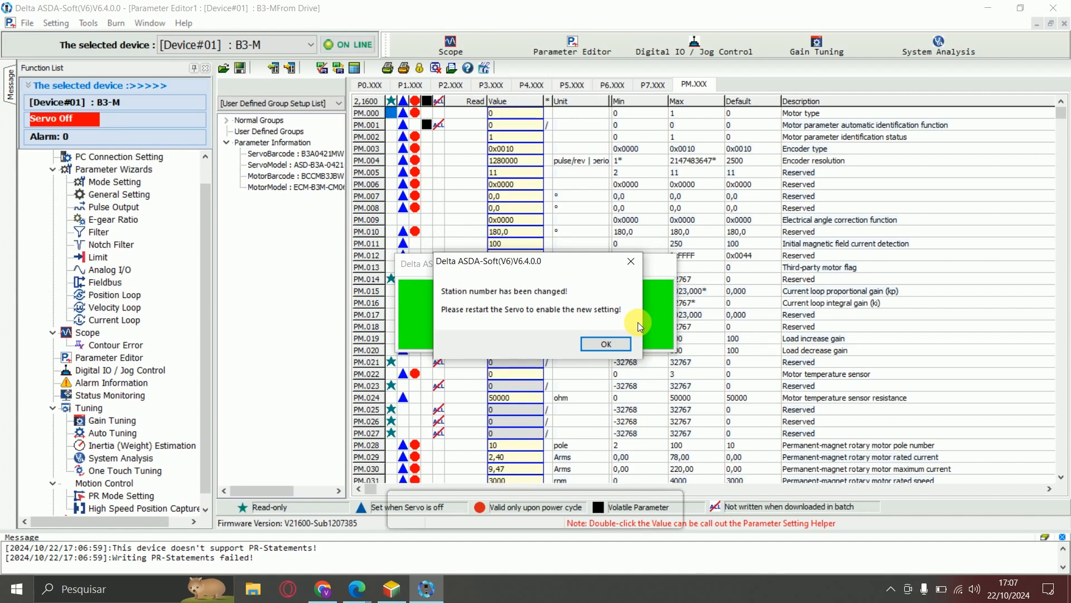
pyautogui.click(633, 350)
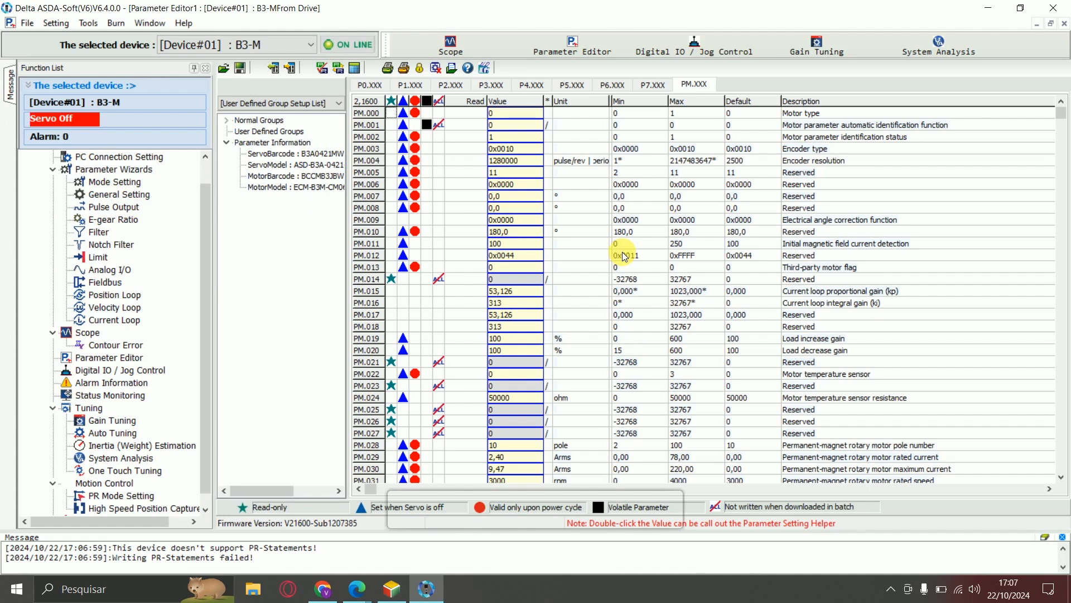
# Step: Check the P3.001 (Transmission speed) value in the P3 communication parameter group
pyautogui.click(498, 85)
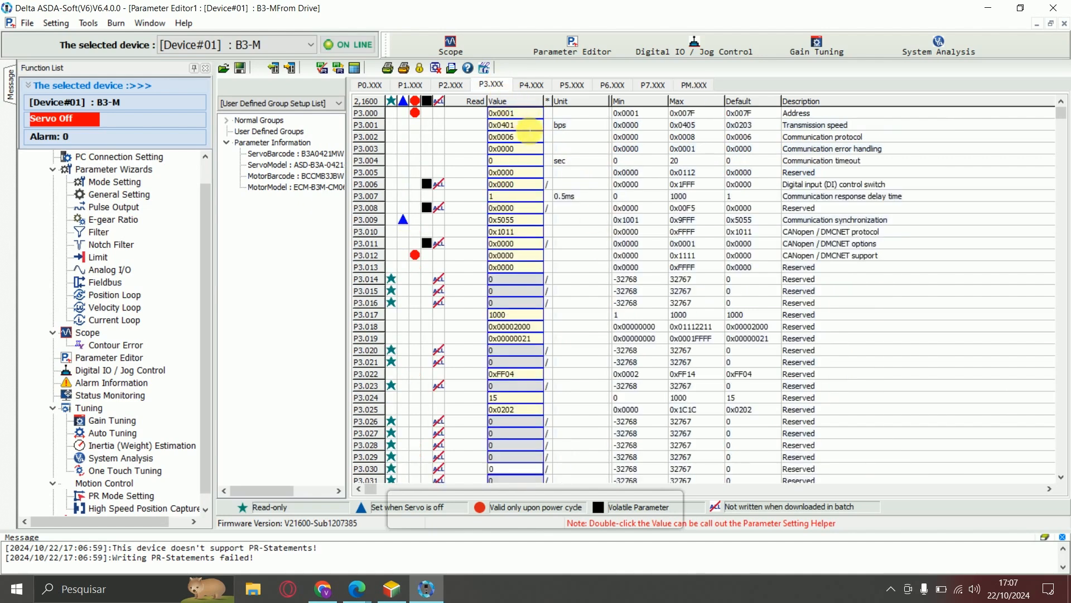
pyautogui.click(512, 125)
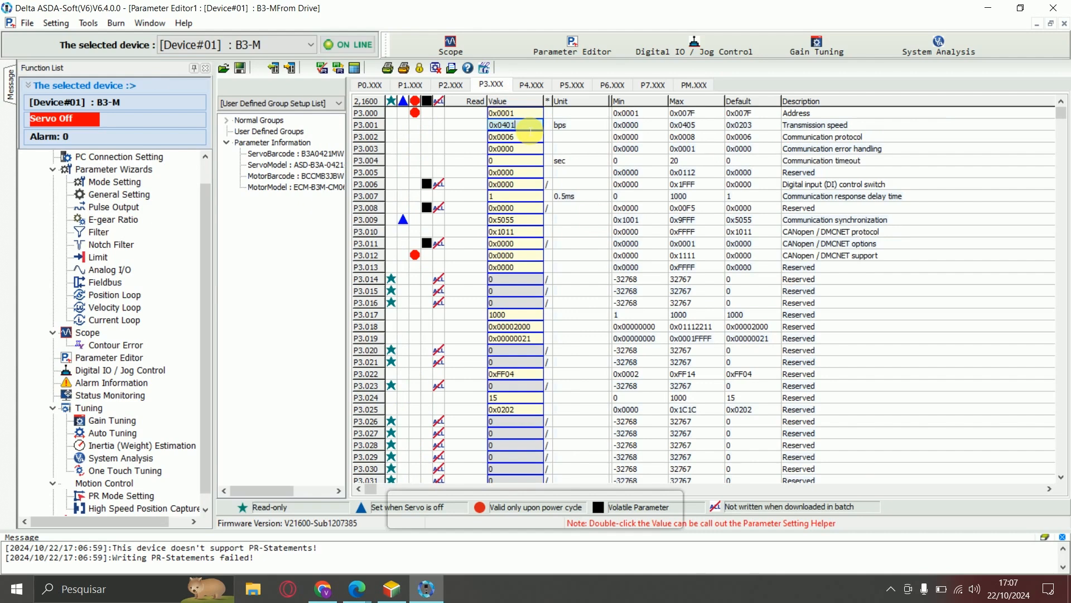
pyautogui.click(530, 129)
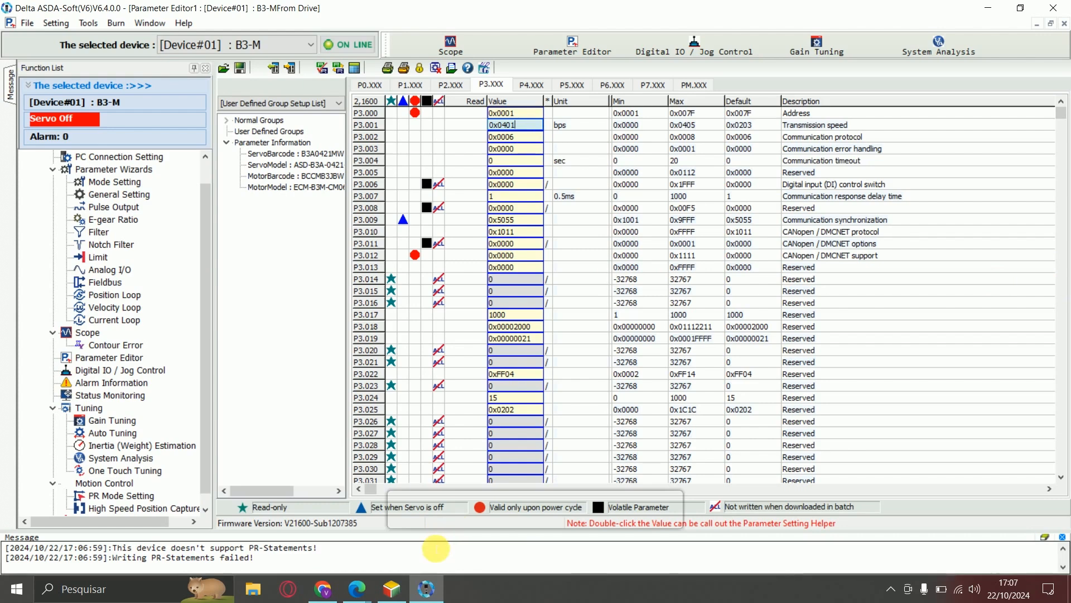
# Step: Switch to the TESTE CANOpen Servo ladder program in Delta ISPSoft
pyautogui.moveTo(415, 596)
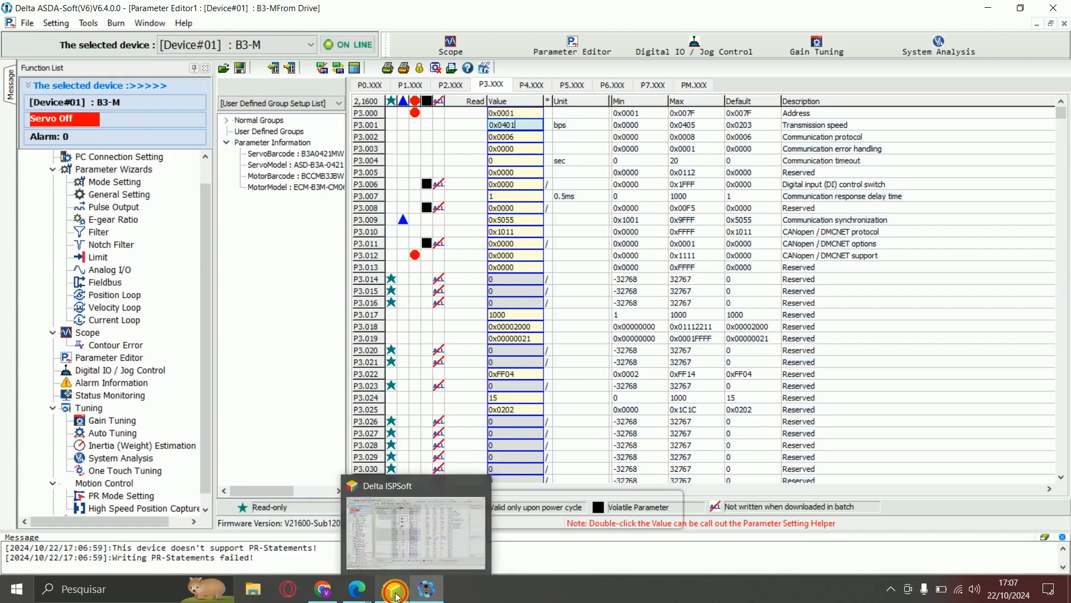
pyautogui.click(471, 502)
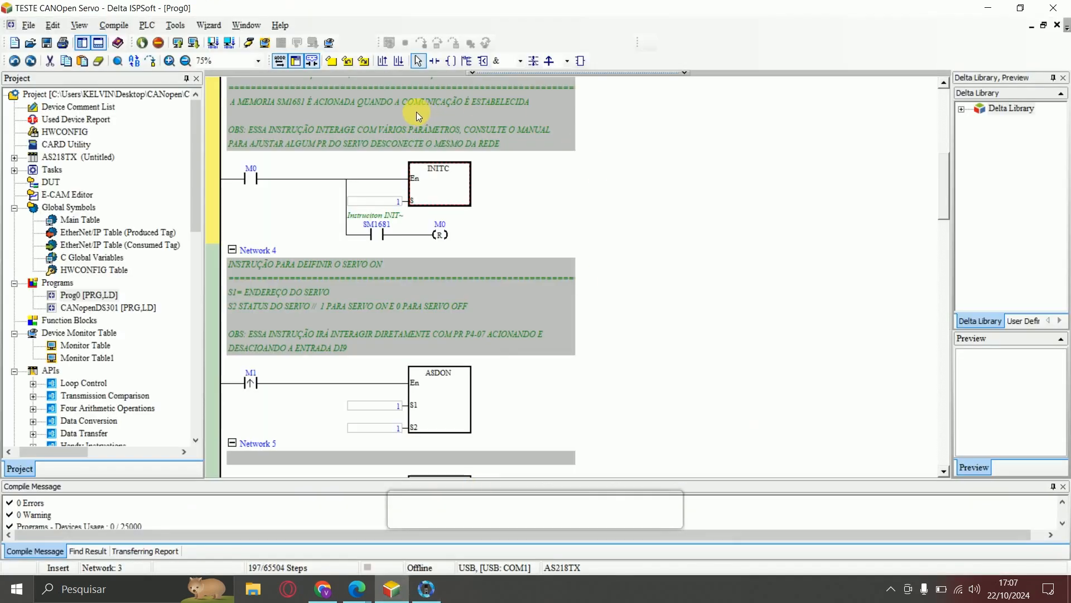